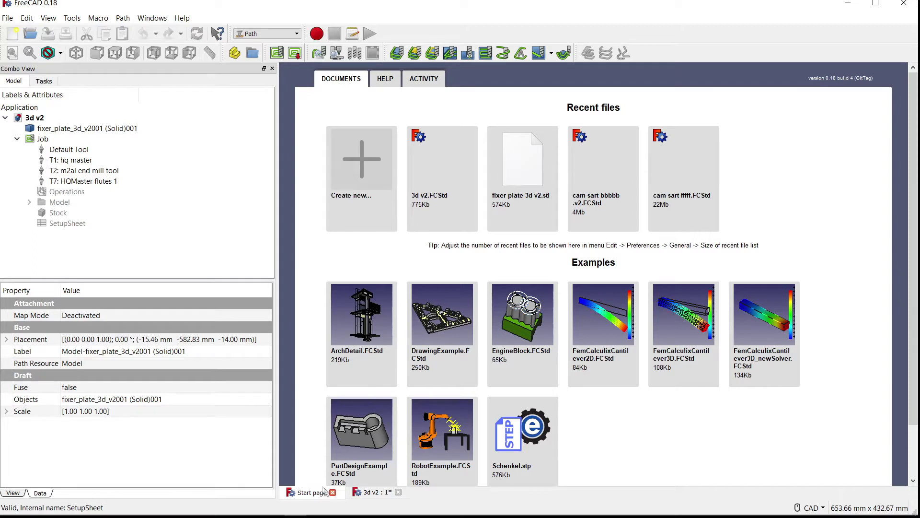
Bring up the 3d v2 document showing the fixer plate model
left_click(365, 492)
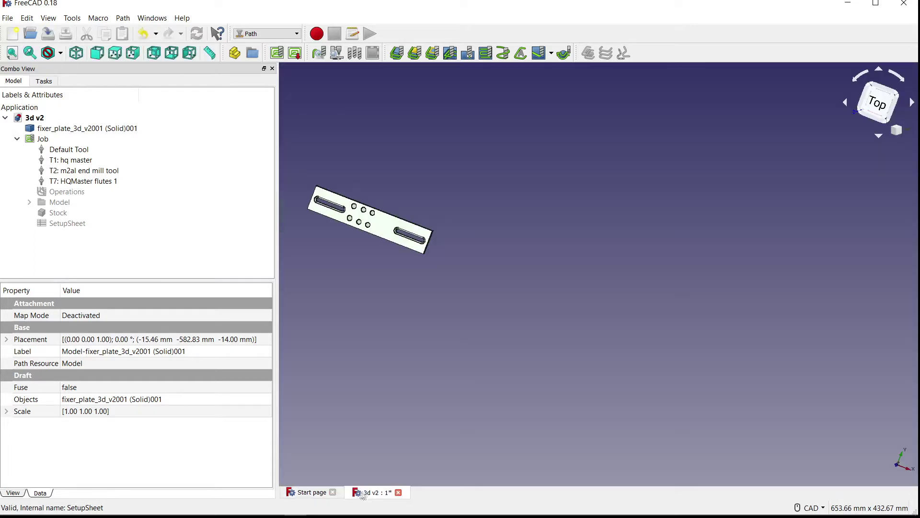
scroll(297, 195, "up", 6)
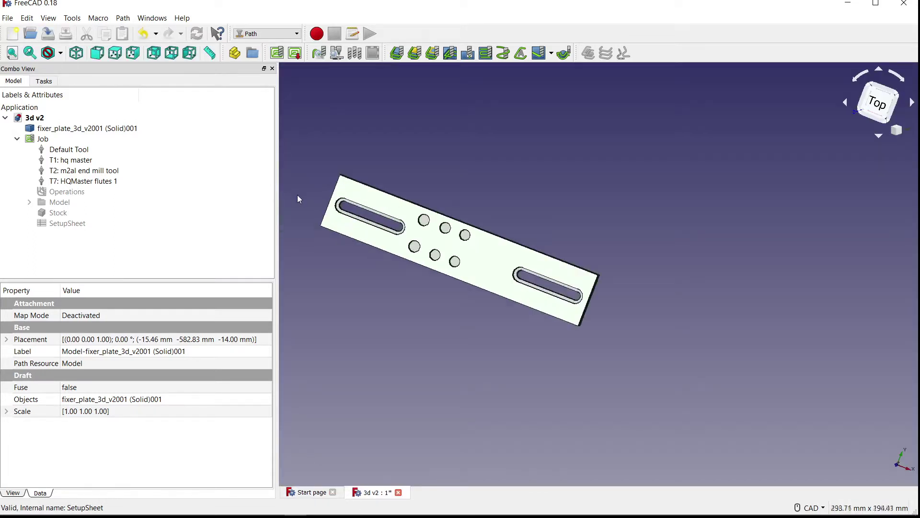
scroll(337, 186, "down", 1)
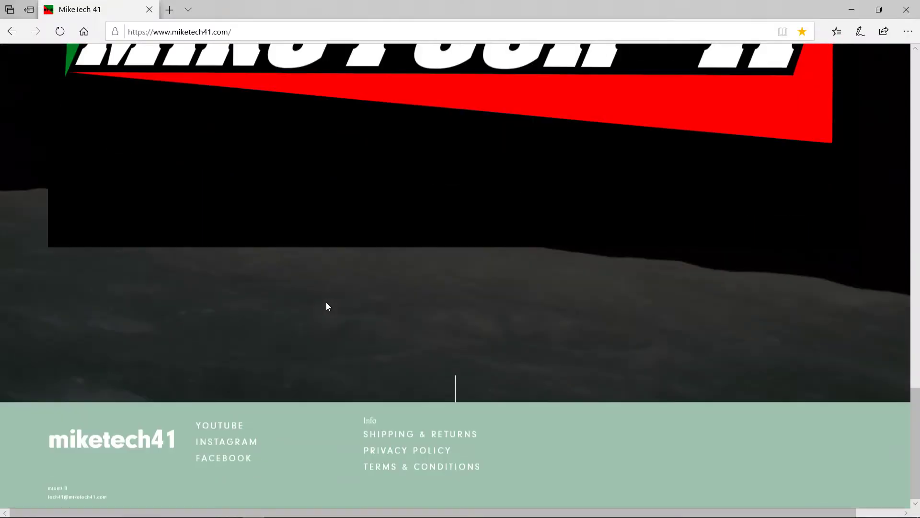
scroll(325, 302, "up", 3)
scroll(326, 302, "up", 10)
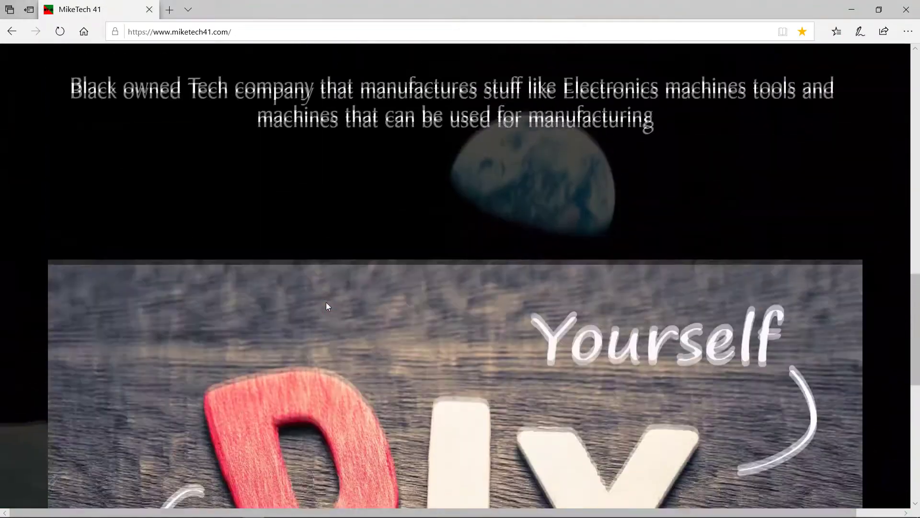
scroll(326, 302, "up", 10)
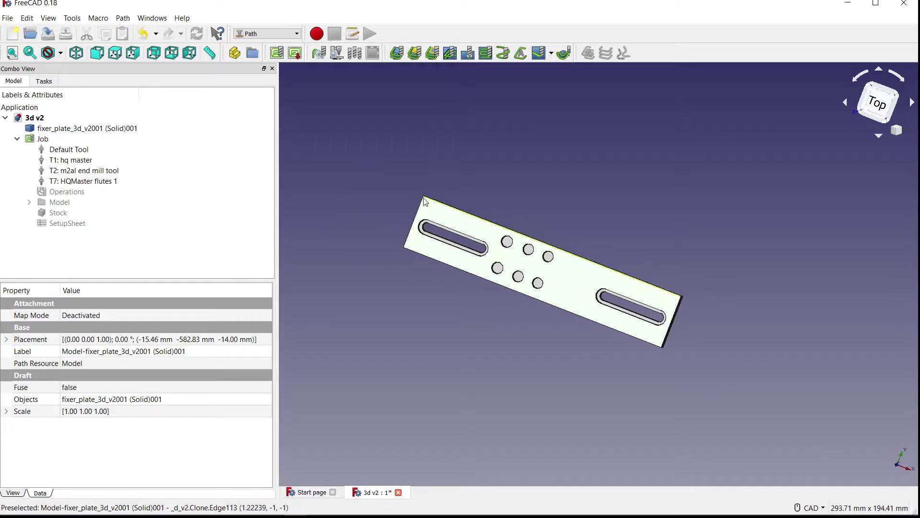
Activate the Path workbench for the fixer plate document
scroll(425, 204, "up", 3)
scroll(529, 143, "down", 2)
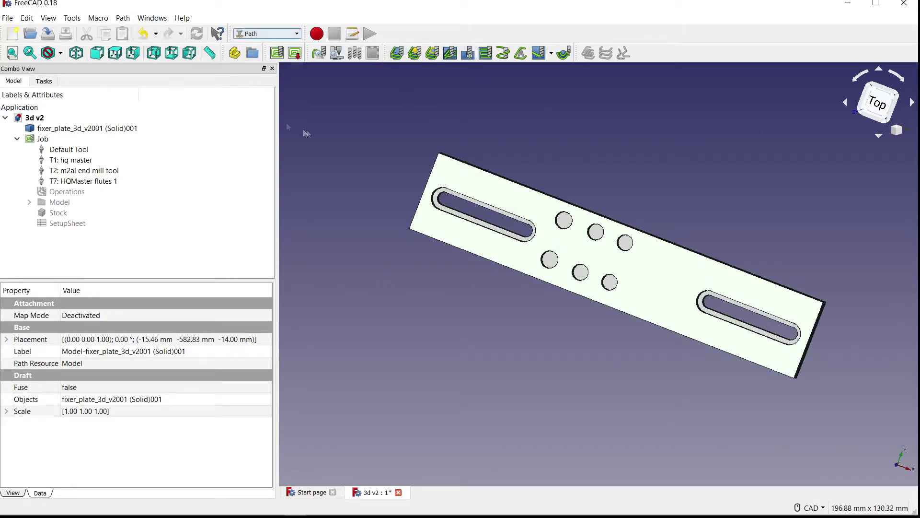
left_click(267, 33)
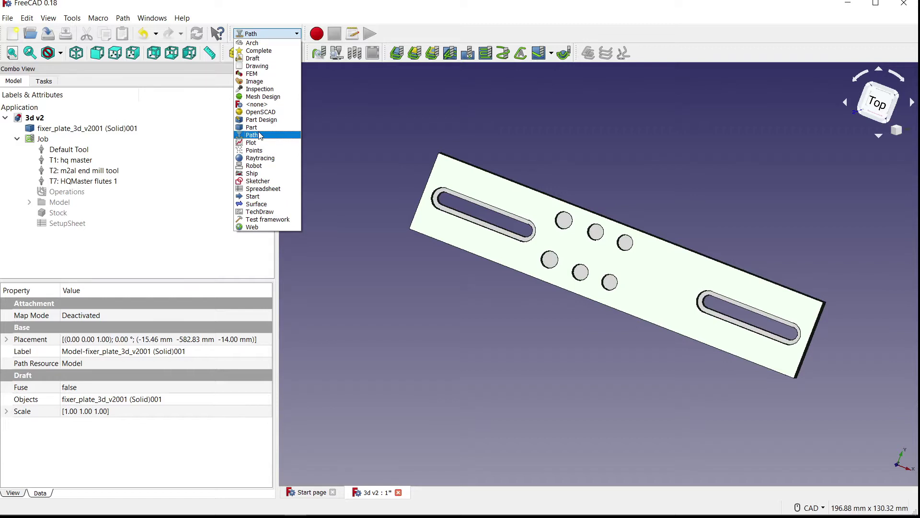
left_click(260, 136)
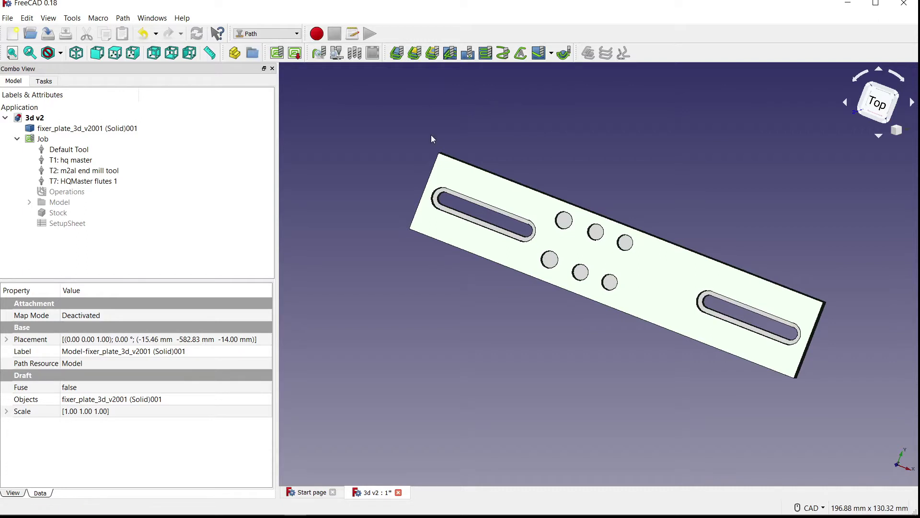
Create a Profile Faces operation in the job using the T7: HQMaster flutes 1 tool controller
left_click(415, 55)
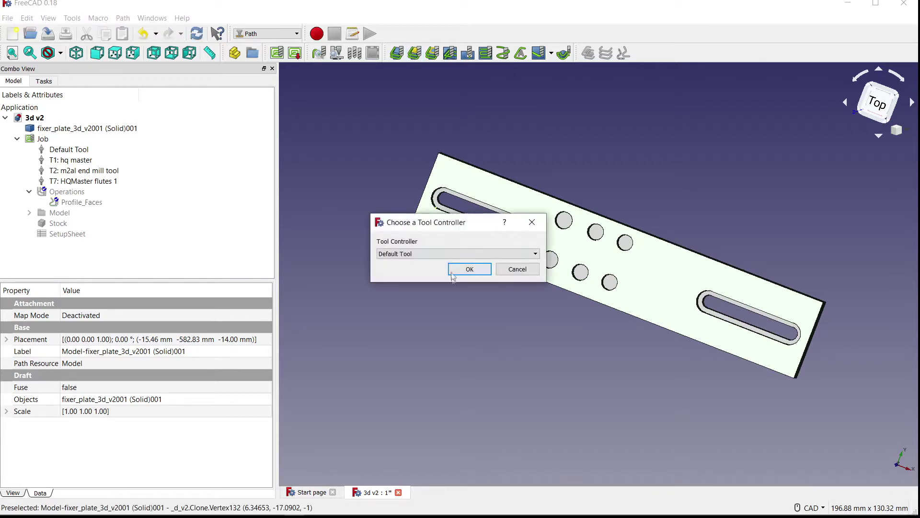
left_click(399, 254)
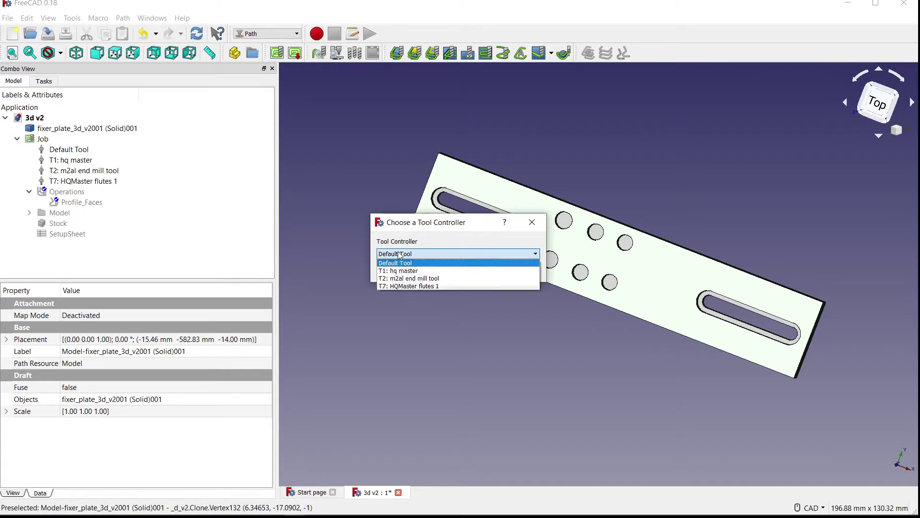
left_click(403, 286)
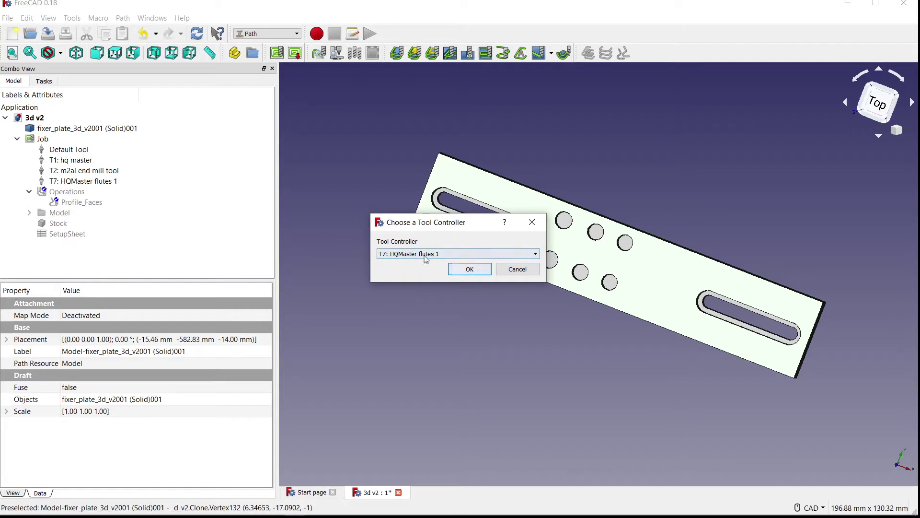
left_click(451, 269)
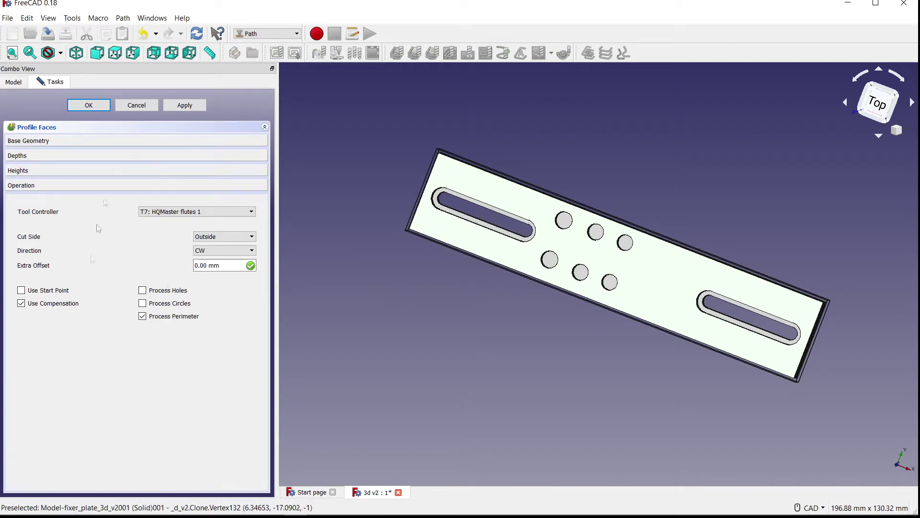
Check the operation's base geometry face and examine the plate's slots and holes from several angles using OpenInventor navigation
left_click(76, 142)
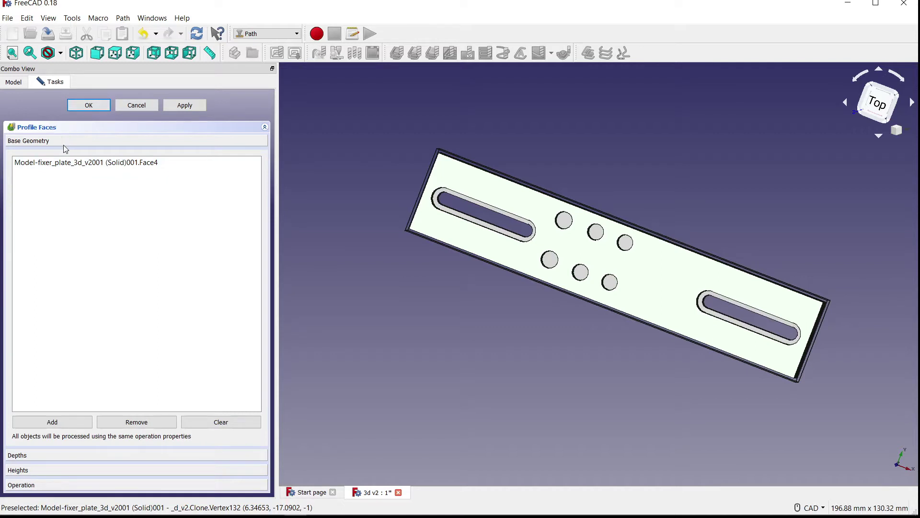
left_click(65, 163)
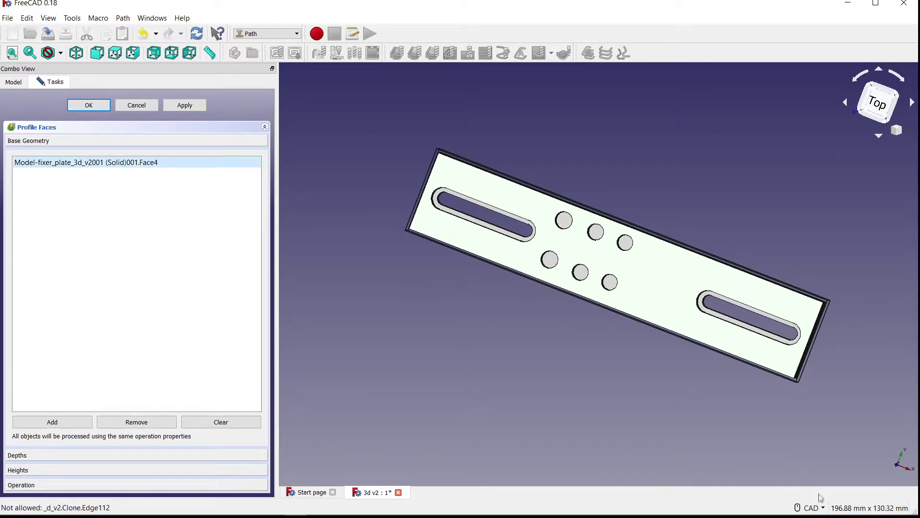
left_click(822, 508)
left_click(822, 415)
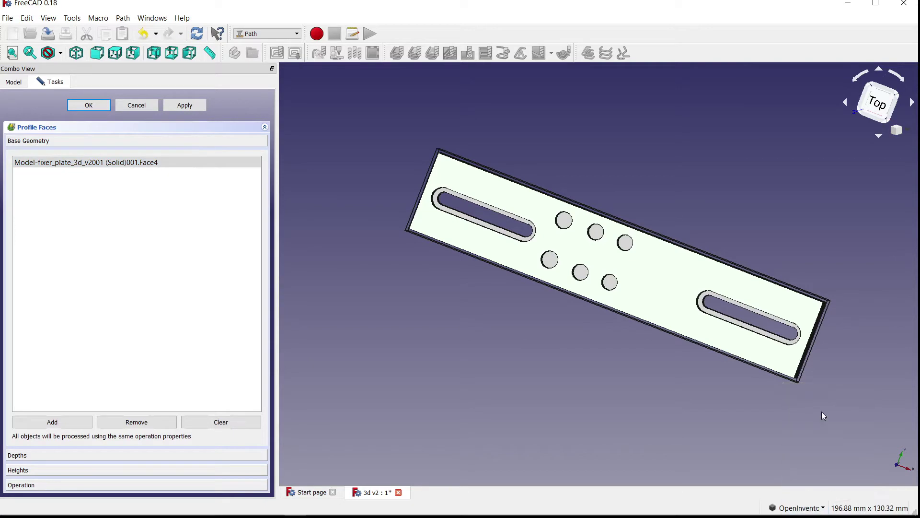
left_click_drag(398, 348, 512, 354)
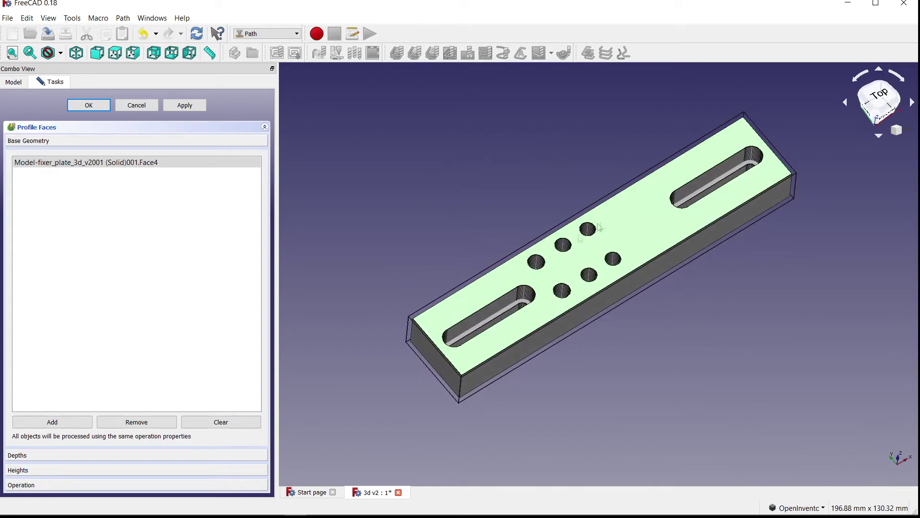
left_click_drag(591, 300, 666, 226)
left_click_drag(451, 363, 453, 300)
left_click_drag(695, 264, 591, 273)
scroll(501, 291, "up", 5)
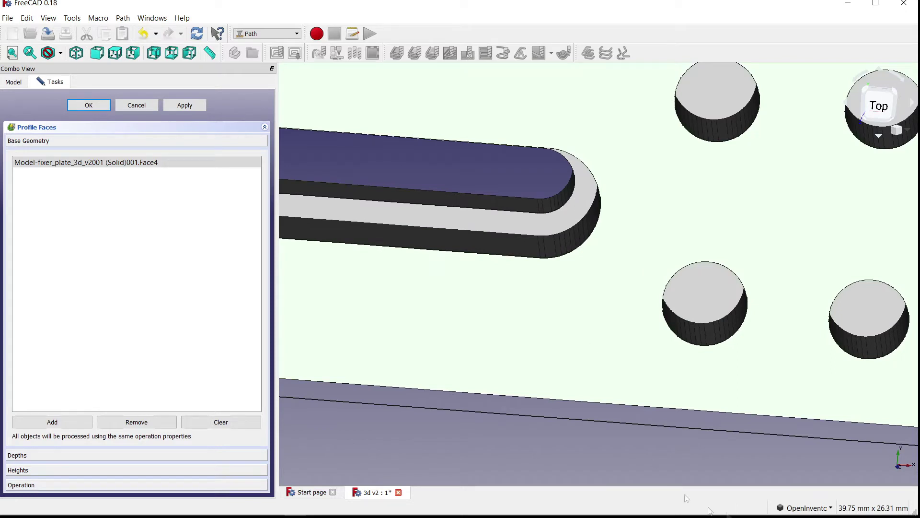
Switch the navigation style to CAD and pick a round hole's floor face, followed by the recessed ledge of the adjacent slot
left_click(834, 507)
left_click(812, 418)
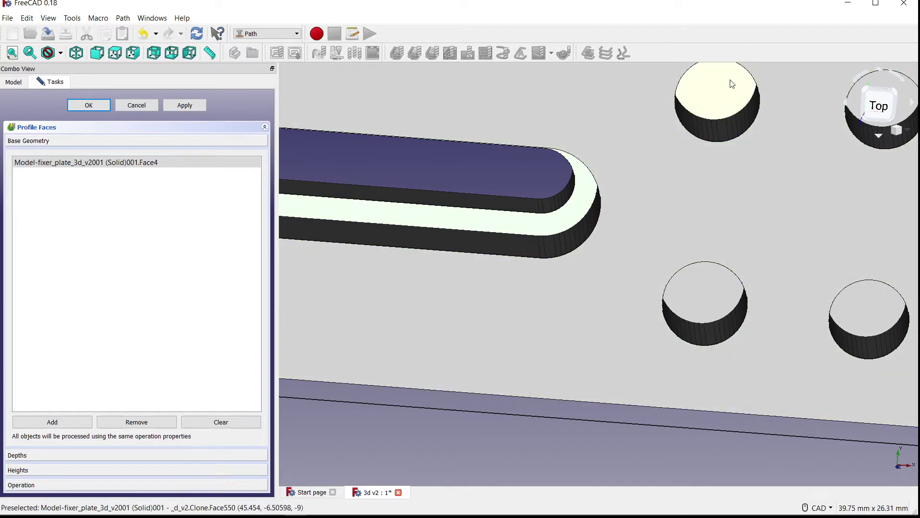
left_click(729, 89)
left_click(573, 227)
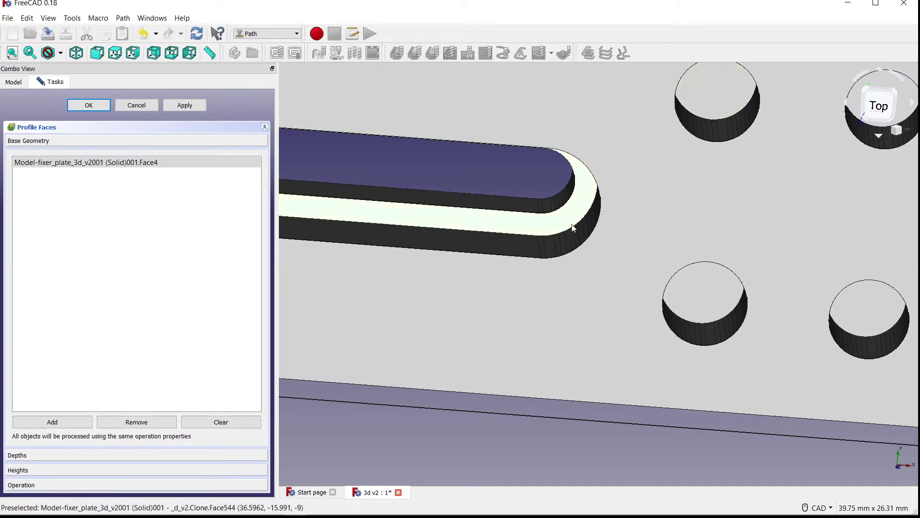
Set the navigation style to OpenInventor and inspect the plate from the front and from above
left_click(831, 507)
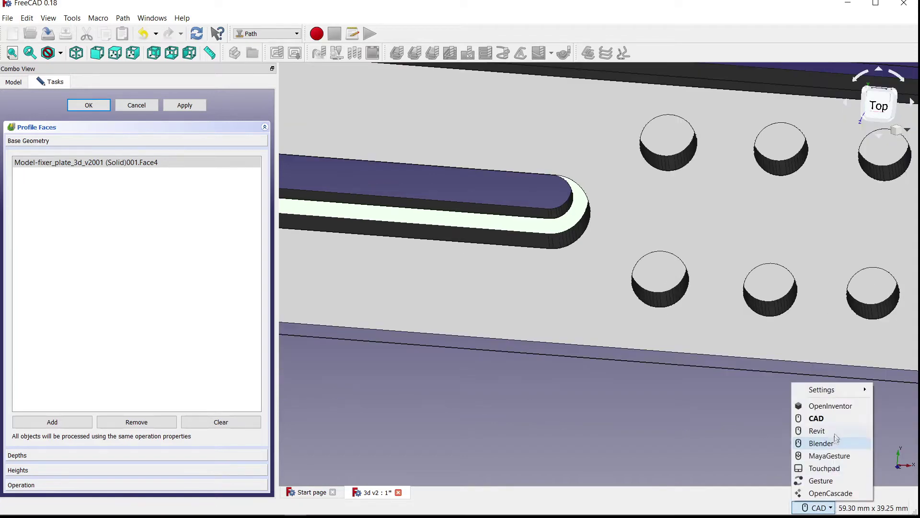
left_click(836, 405)
scroll(538, 365, "down", 6)
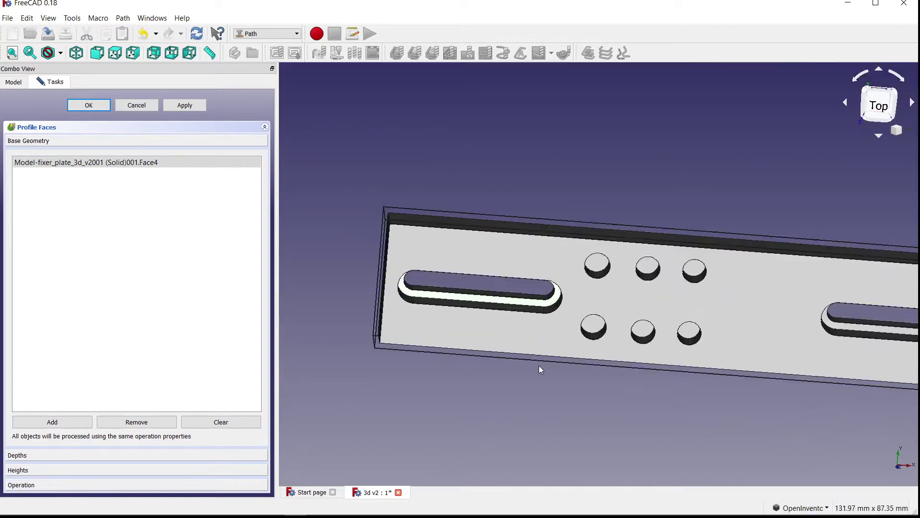
left_click_drag(572, 362, 639, 281)
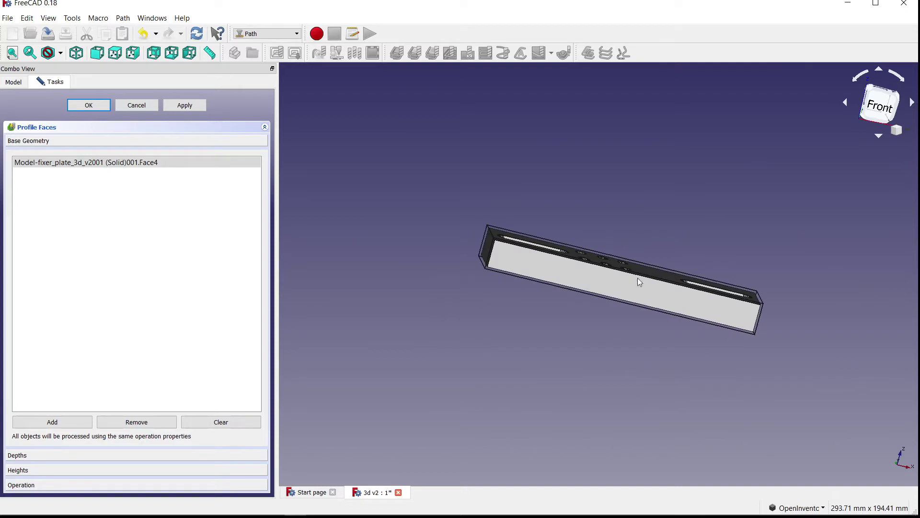
left_click_drag(545, 277, 677, 372)
left_click_drag(825, 255, 700, 348)
left_click_drag(520, 318, 549, 319)
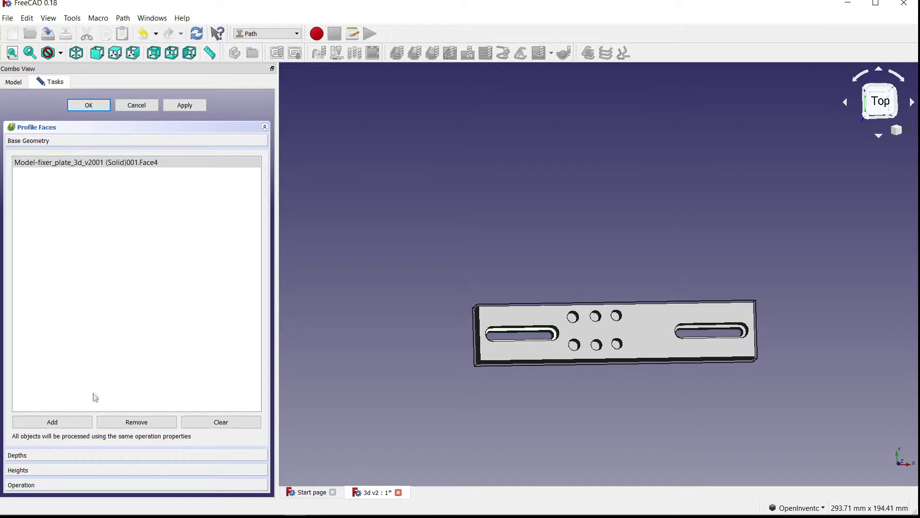
scroll(589, 303, "up", 4)
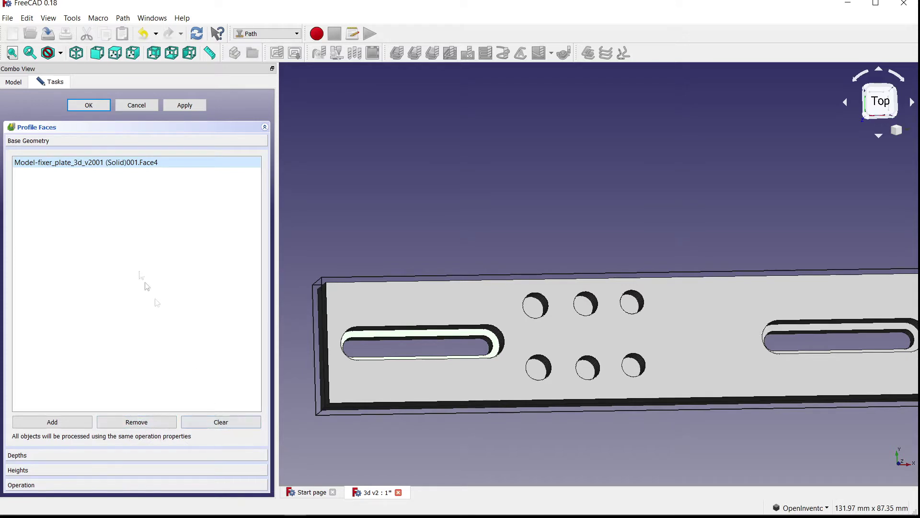
Set the Profile Faces operation's step down to 0.20 mm, replacing its formula
left_click(45, 457)
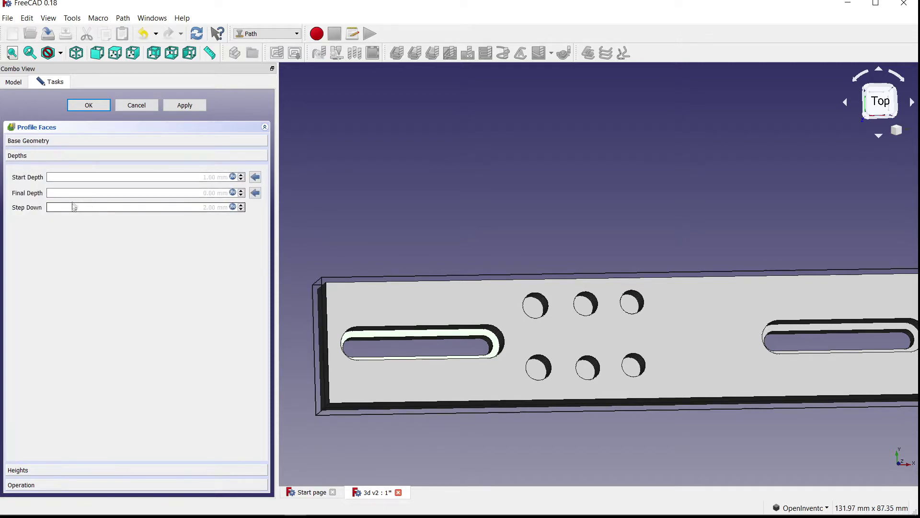
middle_click_drag(337, 350, 567, 246)
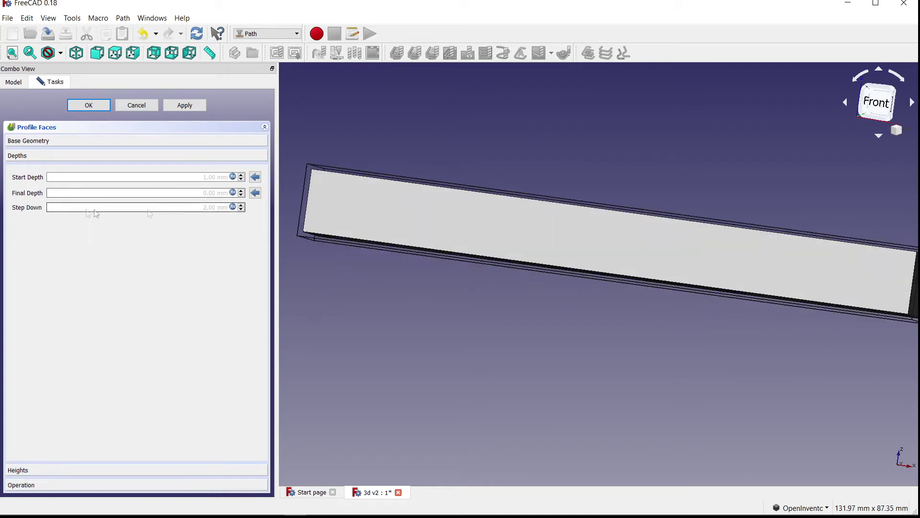
middle_click_drag(361, 204, 367, 222)
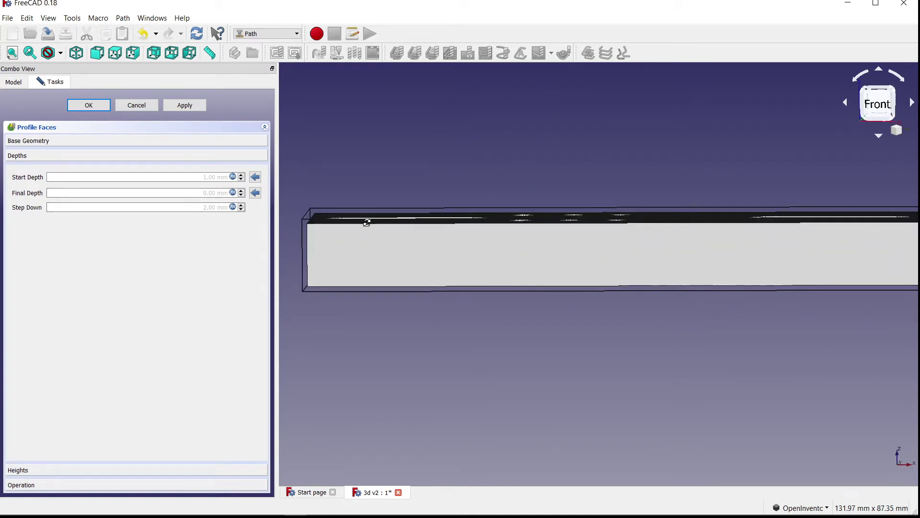
left_click_drag(326, 270, 345, 217)
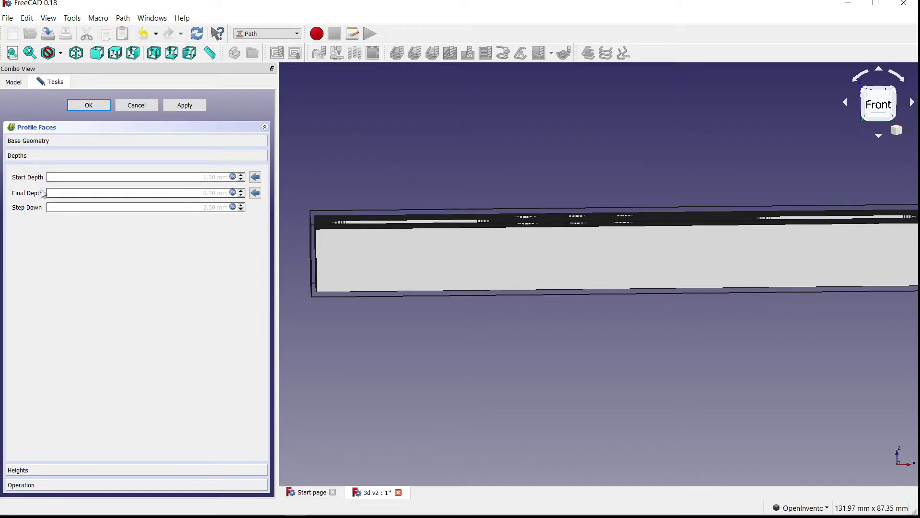
left_click_drag(342, 242, 307, 230)
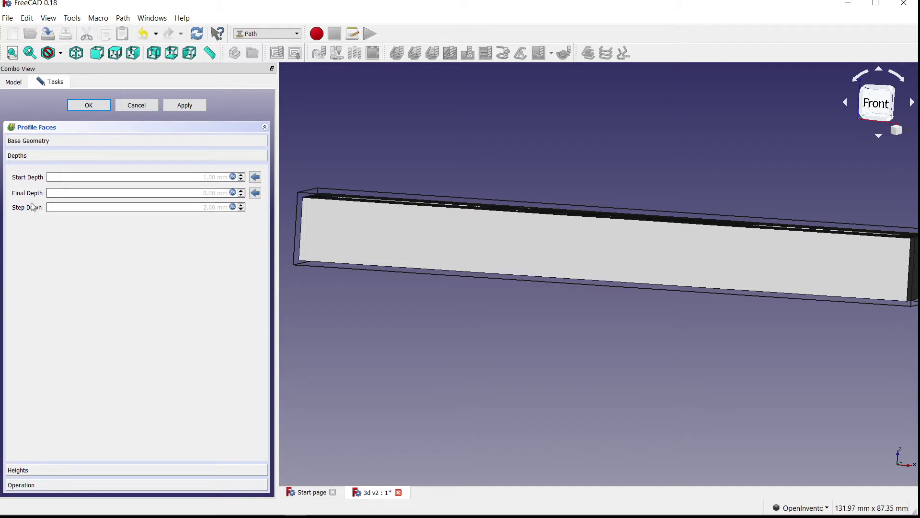
middle_click_drag(361, 241, 374, 219)
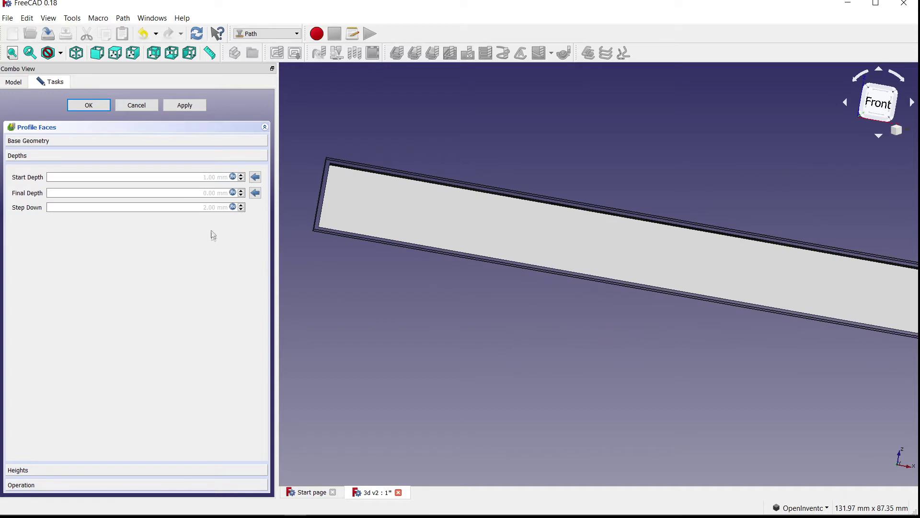
left_click(233, 206)
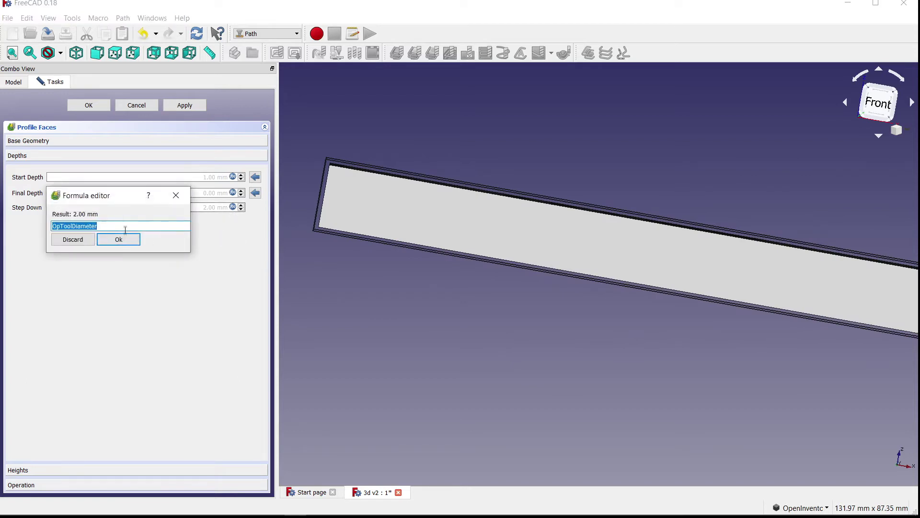
key("BackSpace")
type("0.20")
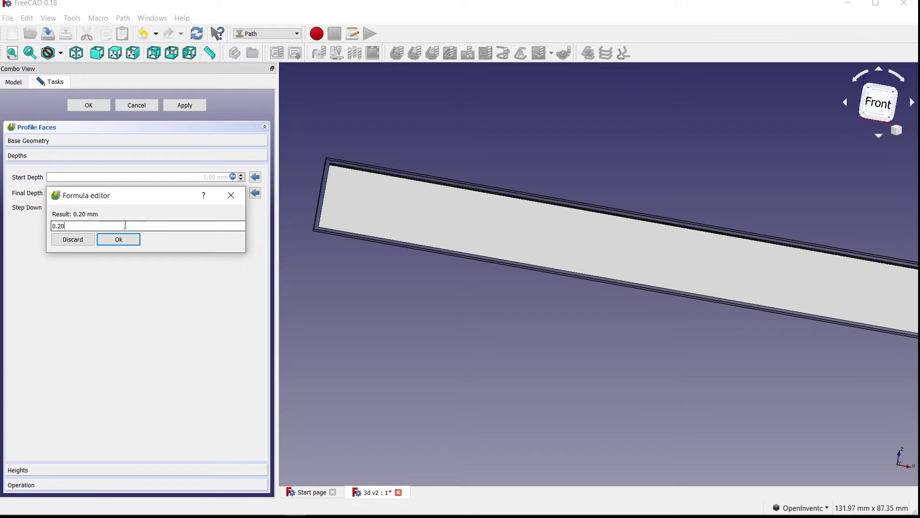
left_click(120, 240)
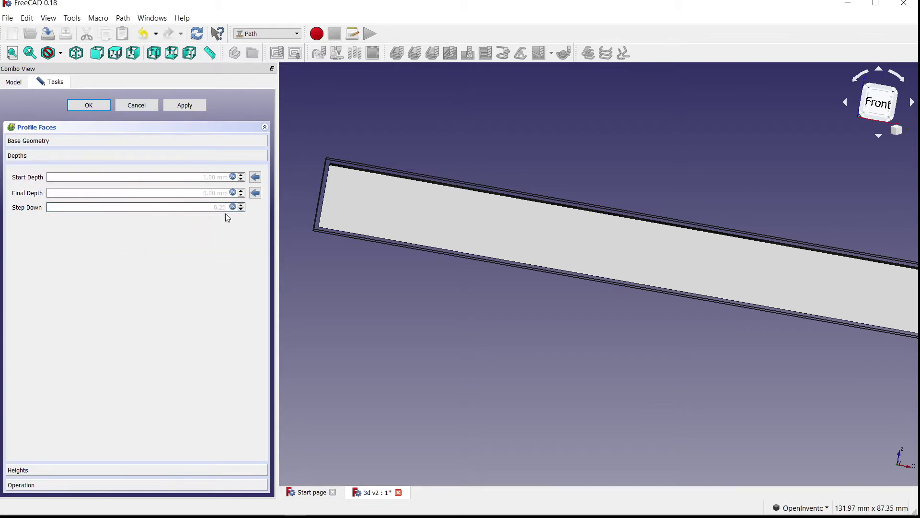
Recheck the Step Down formula of the Profile Faces operation and keep it at 0.2
middle_click_drag(419, 189, 375, 202)
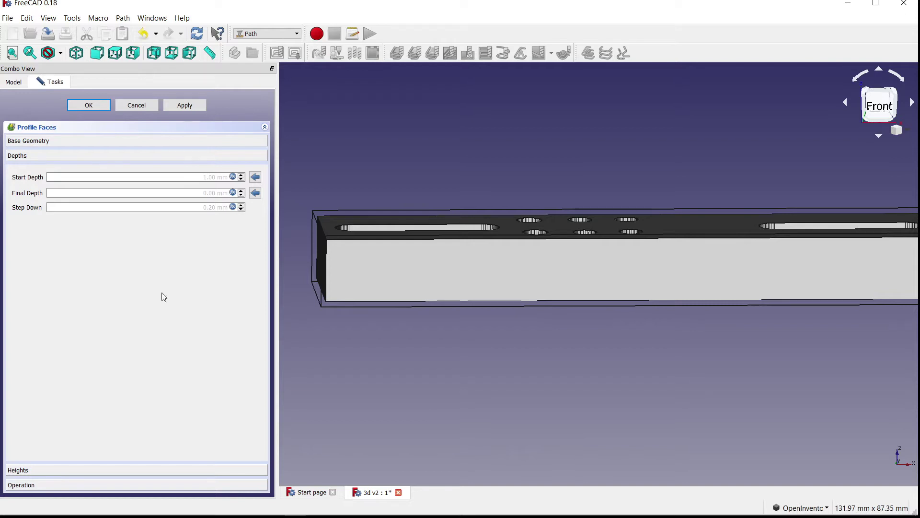
left_click(233, 206)
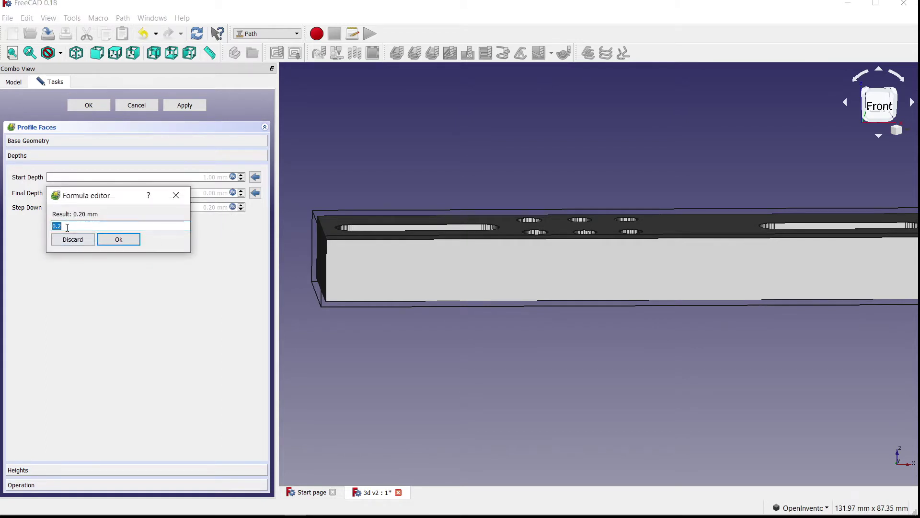
left_click(111, 238)
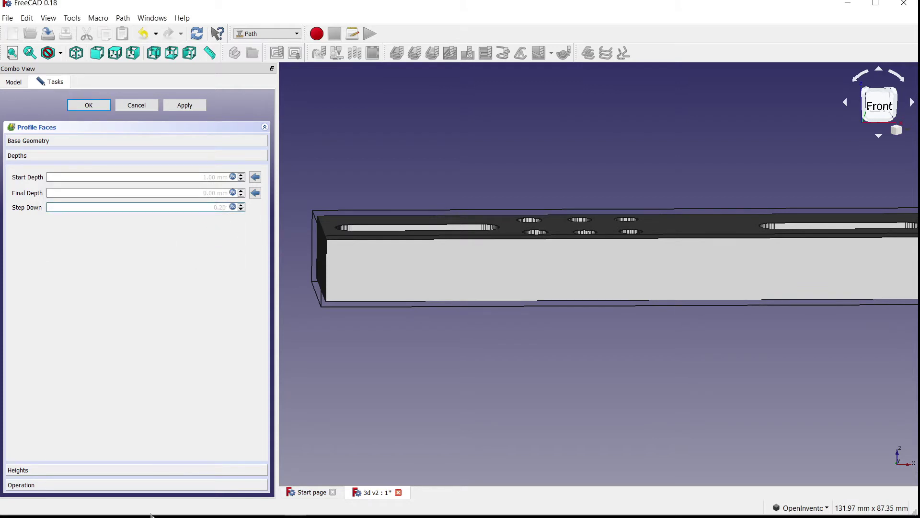
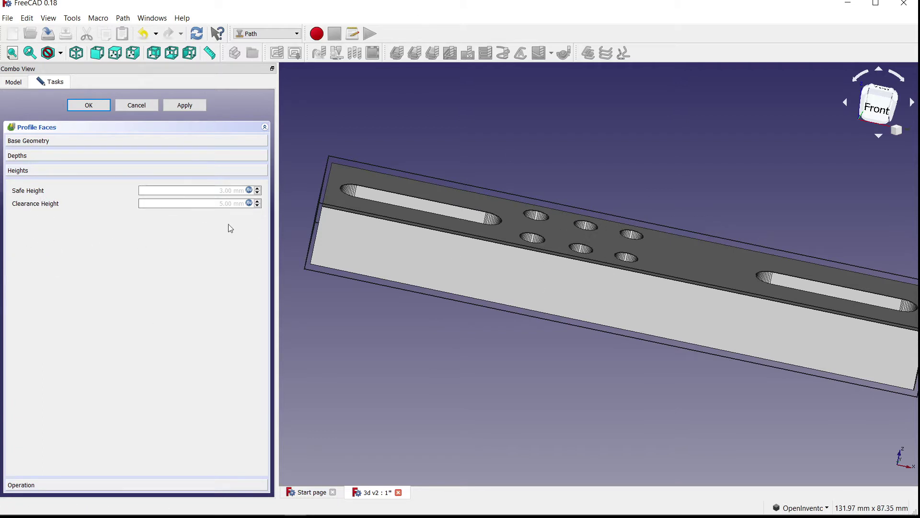
Review the safe and clearance heights and examine the plate from the front, at an angle and from above
scroll(570, 222, "down", 5)
scroll(659, 231, "up", 5)
scroll(660, 230, "down", 2)
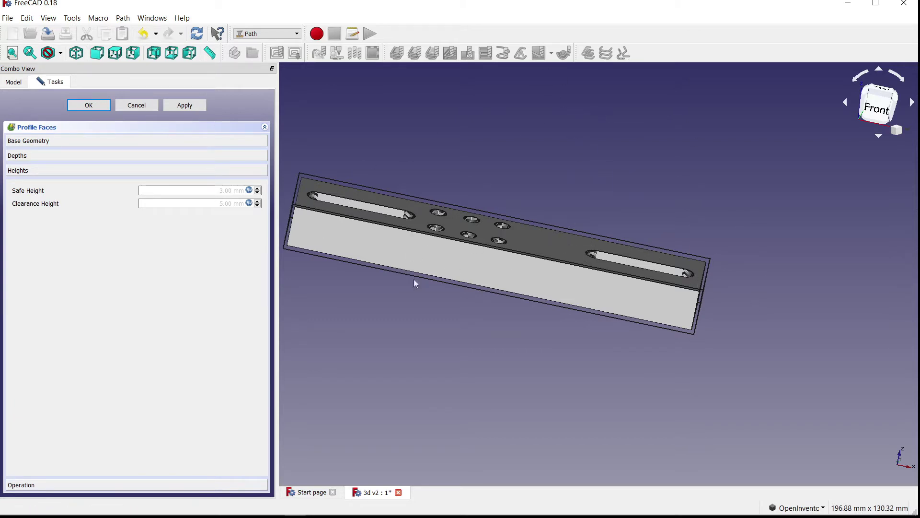
left_click_drag(412, 205, 371, 243)
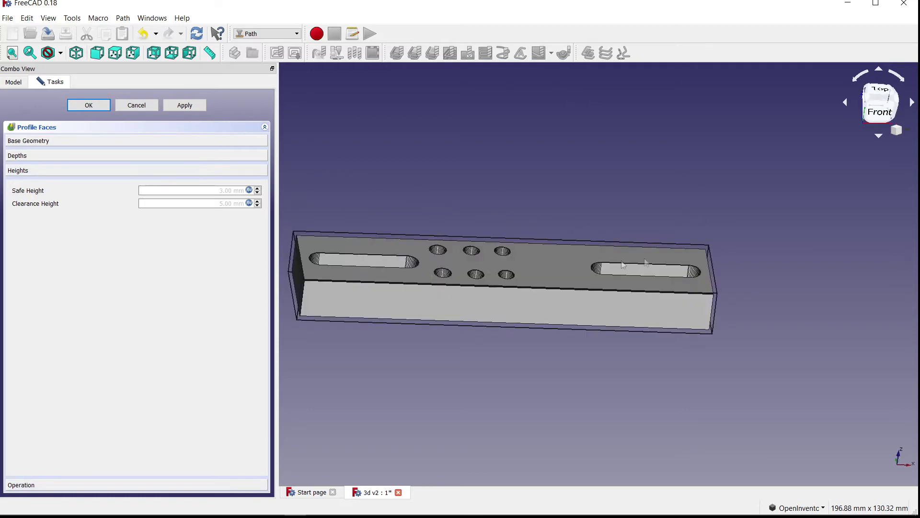
left_click_drag(589, 253, 389, 358)
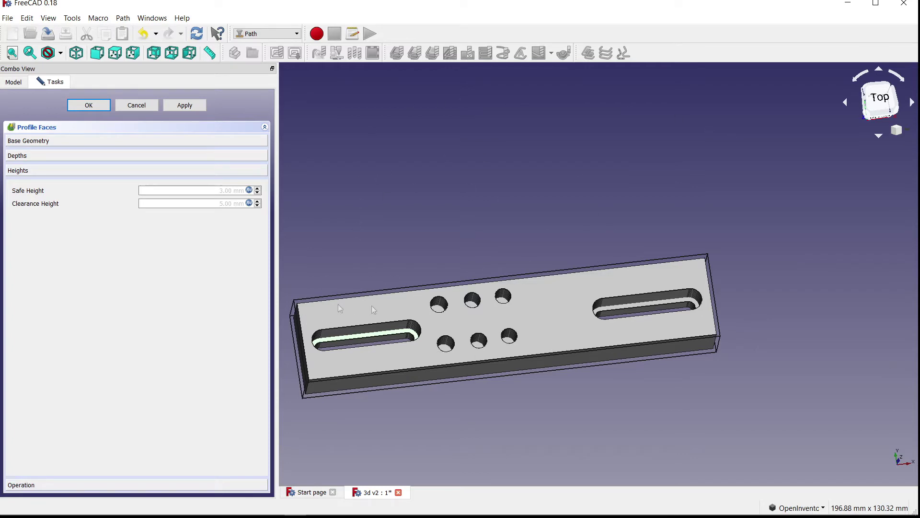
middle_click_drag(441, 350, 512, 360)
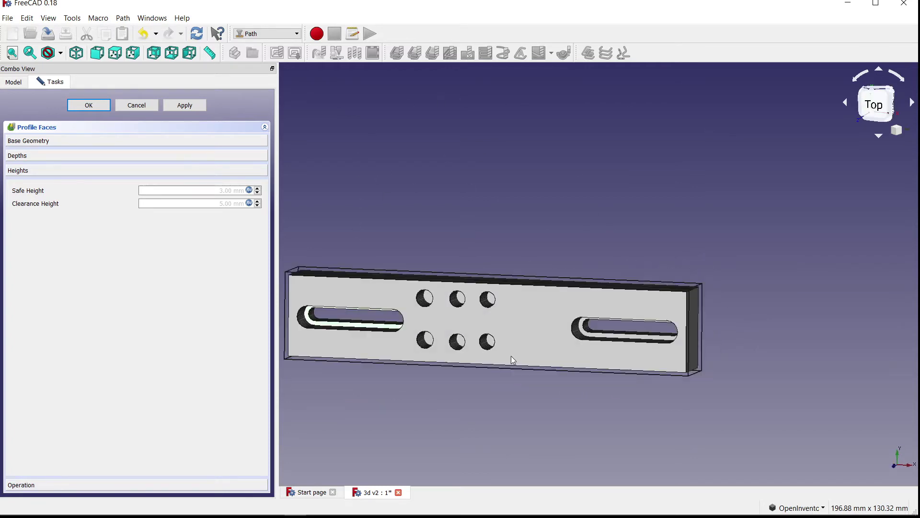
key("2")
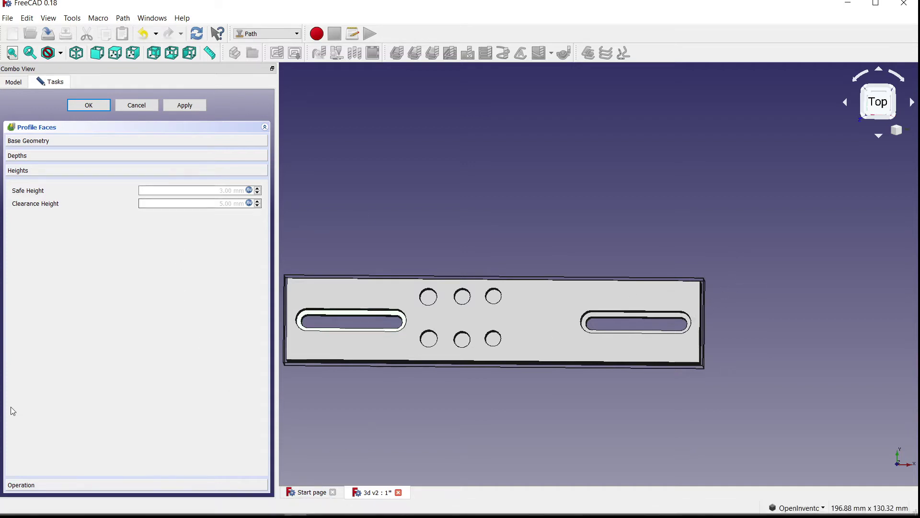
In the operation settings, keep tool controller T7: HQMaster flutes 1 and the CW direction
left_click(40, 485)
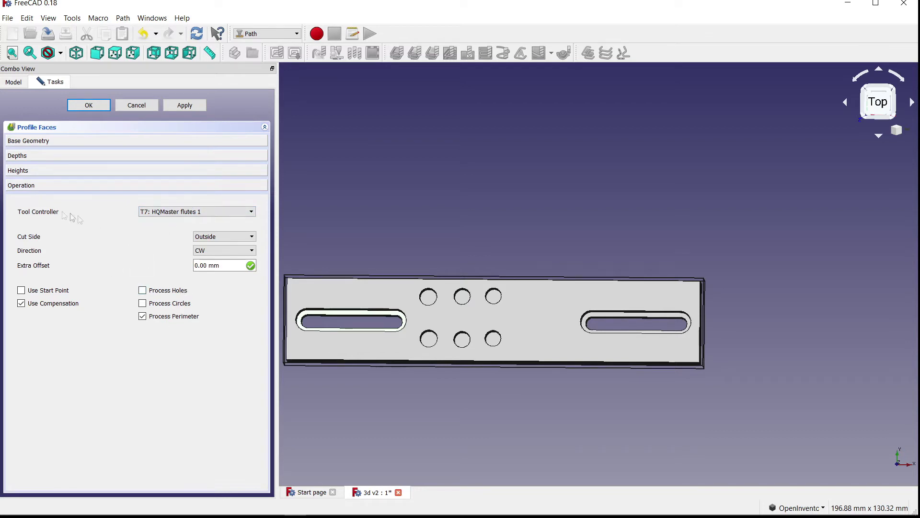
left_click(181, 214)
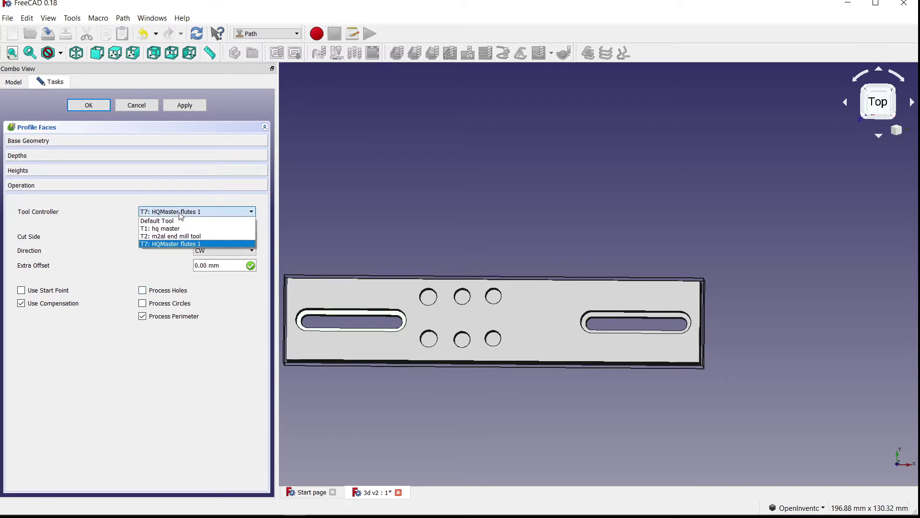
left_click(179, 244)
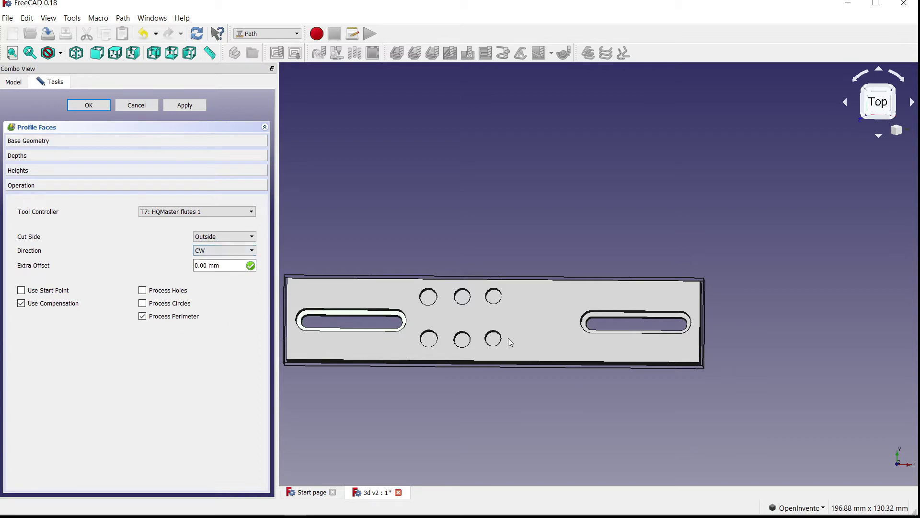
left_click(254, 251)
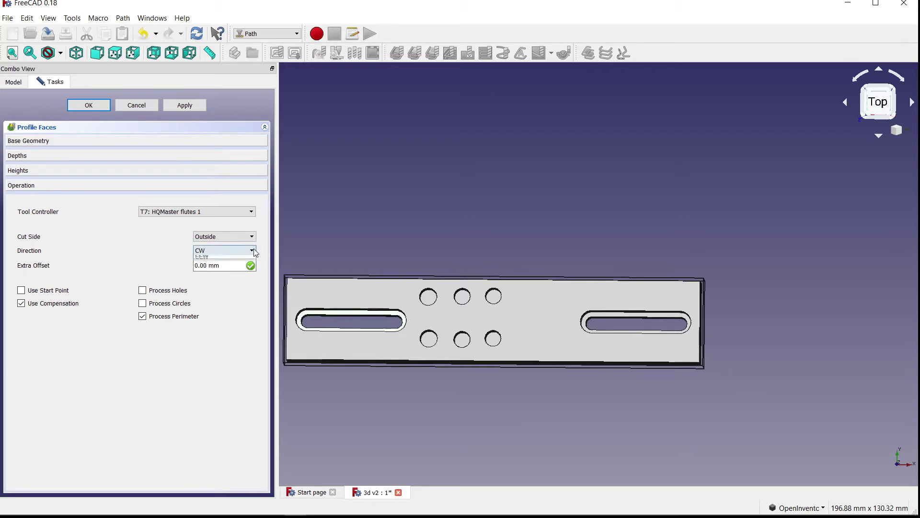
left_click(251, 251)
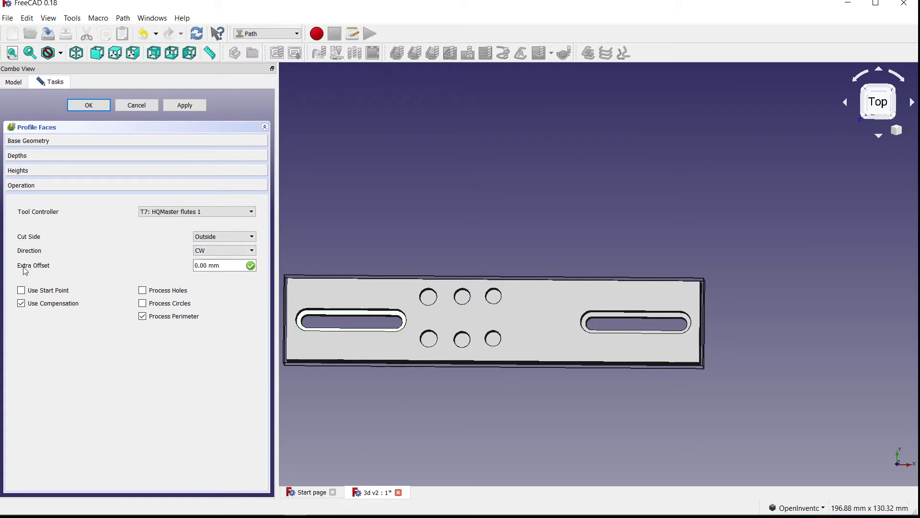
Try the Use Start Point and Use Compensation options, returning each to its original setting
scroll(314, 343, "up", 2)
scroll(313, 344, "down", 2)
scroll(315, 348, "up", 5)
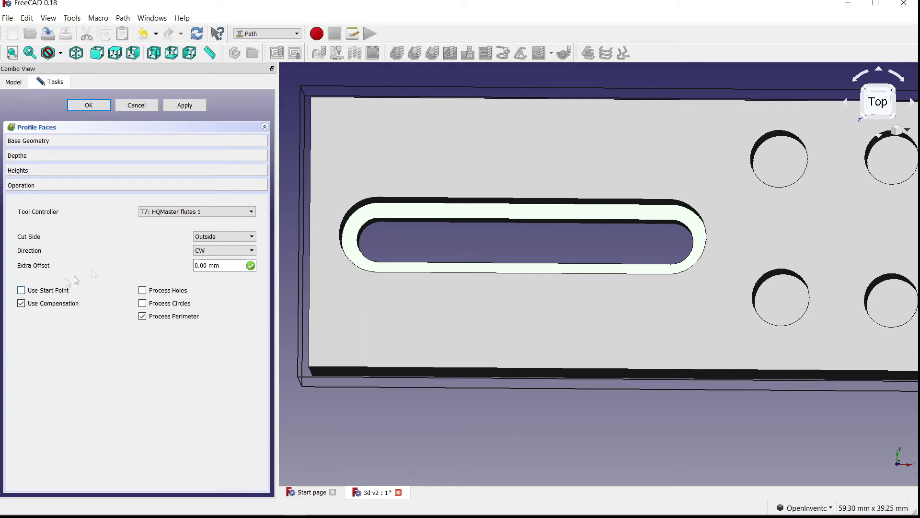
scroll(349, 218, "down", 5)
scroll(316, 175, "up", 5)
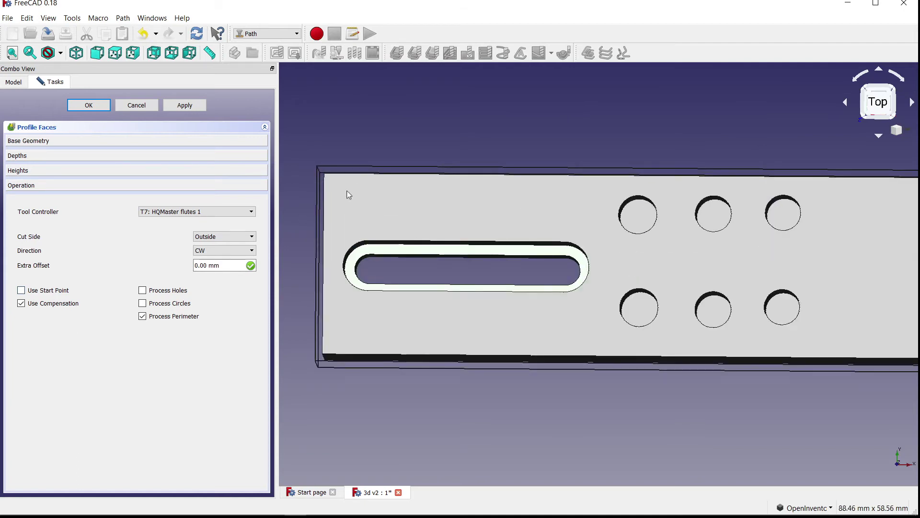
left_click(56, 291)
scroll(363, 130, "down", 6)
scroll(362, 127, "up", 6)
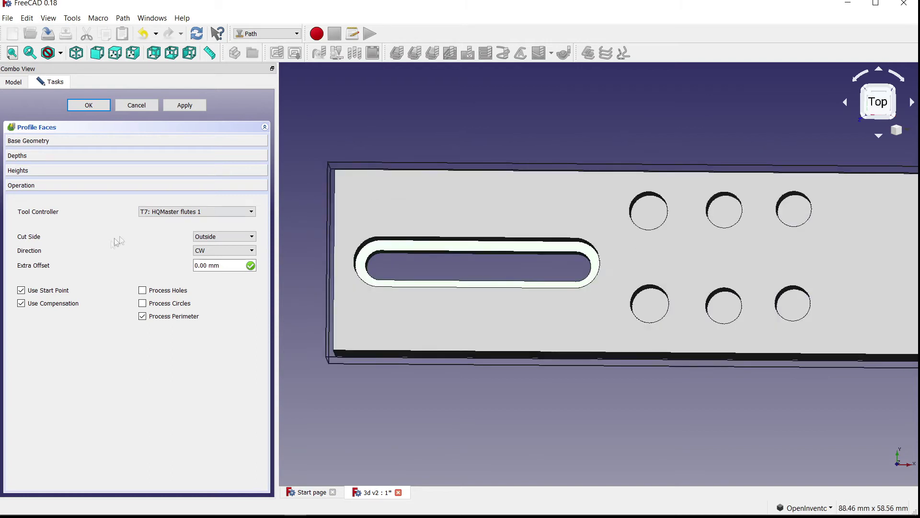
left_click(58, 290)
mouse_move(237, 516)
left_click(30, 305)
left_click(25, 305)
Apply the Profile Faces settings with only the perimeter processed and inspect the toolpath passes along the plate's outer edges
left_click(180, 105)
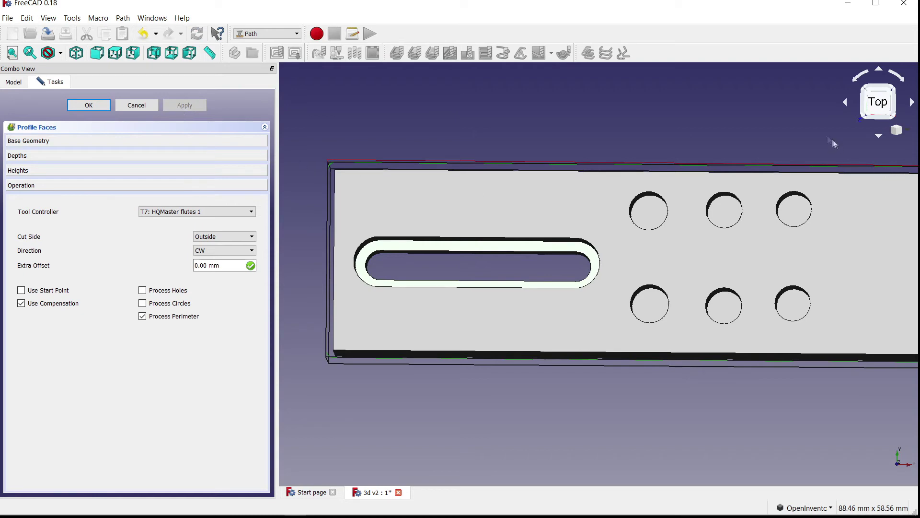
scroll(749, 206, "down", 2)
middle_click_drag(702, 245, 577, 271)
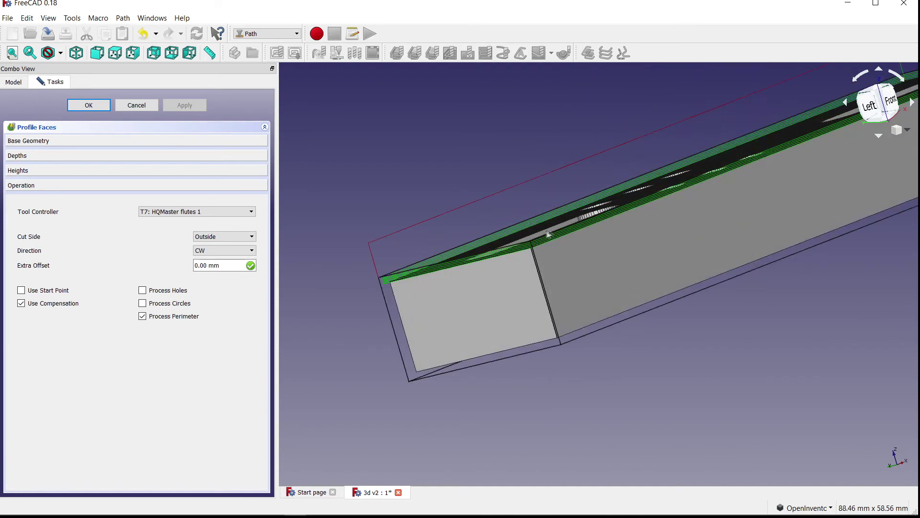
scroll(544, 231, "up", 10)
scroll(480, 288, "down", 2)
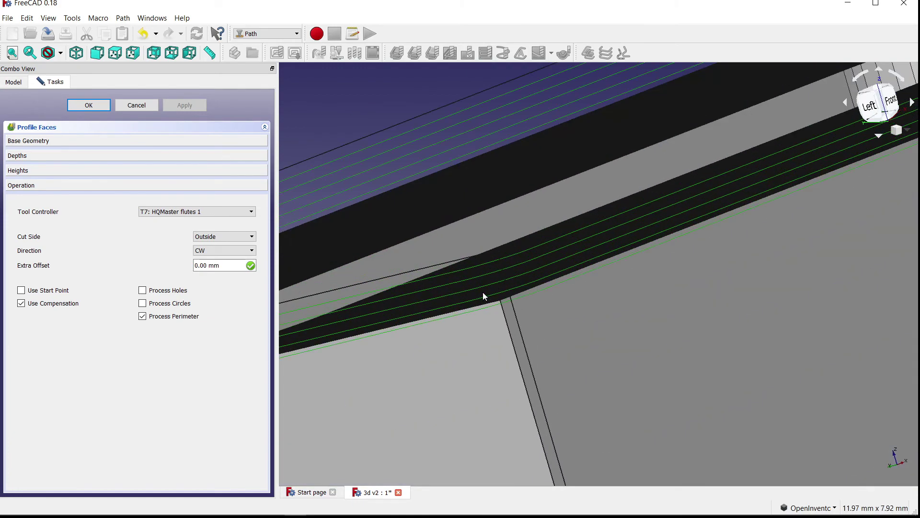
scroll(597, 228, "down", 6)
left_click_drag(597, 228, 496, 295)
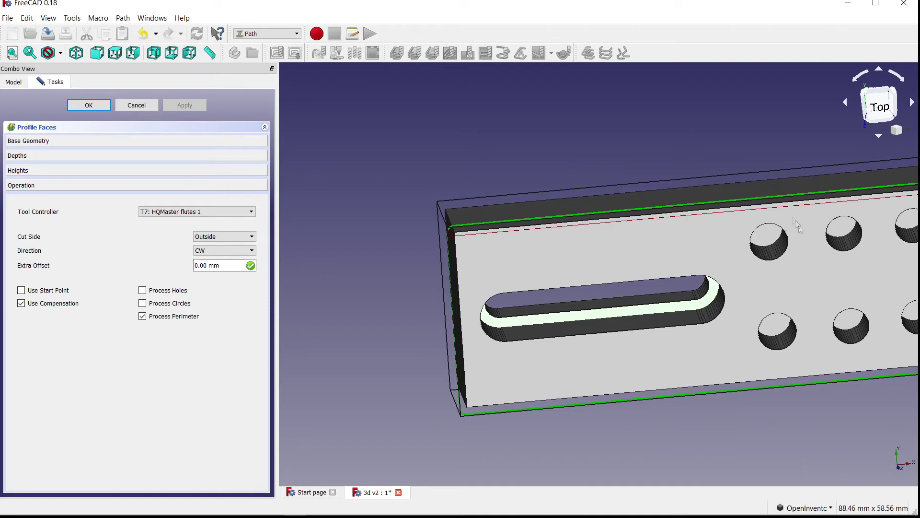
Enable Process Holes for the Profile Faces operation and apply the change
left_click(150, 290)
left_click(205, 105)
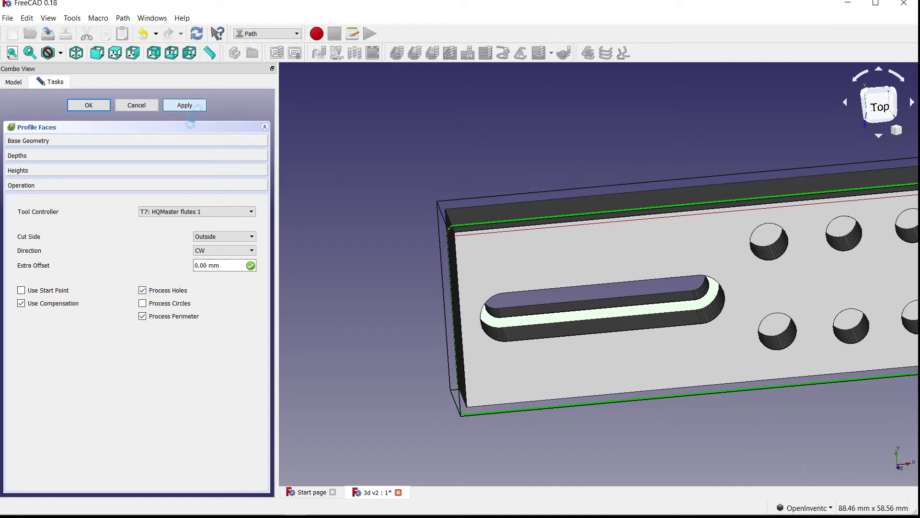
scroll(772, 295, "down", 5)
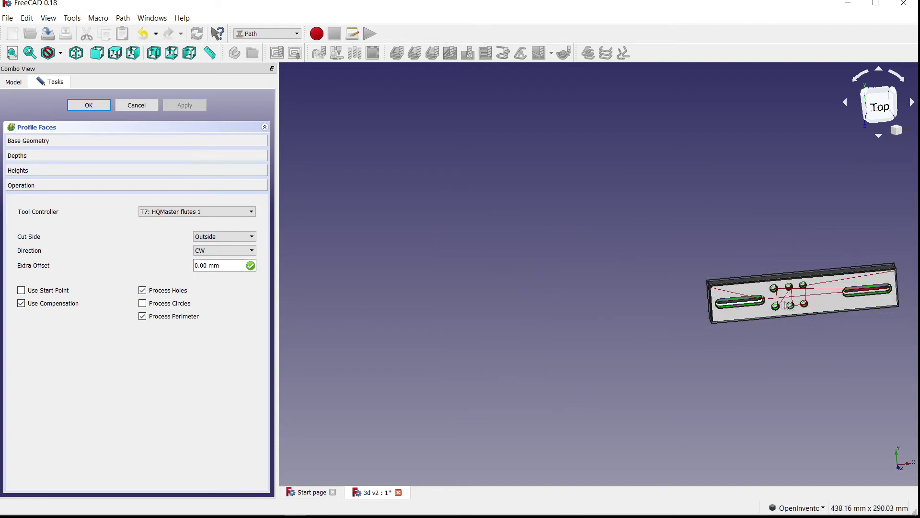
Examine the toolpaths and rapid moves around the plate's six round holes and its slots
scroll(891, 288, "up", 6)
scroll(468, 338, "down", 2)
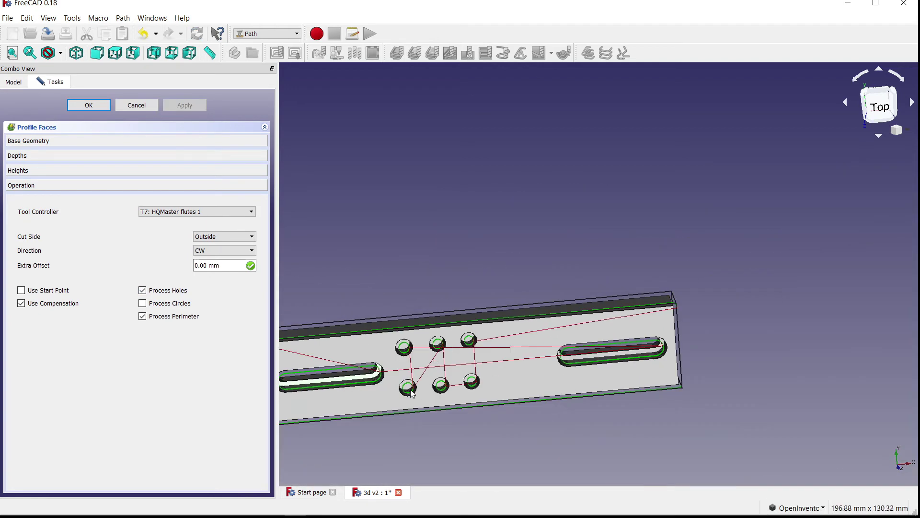
scroll(411, 394, "down", 3)
scroll(384, 402, "up", 5)
scroll(442, 348, "up", 2)
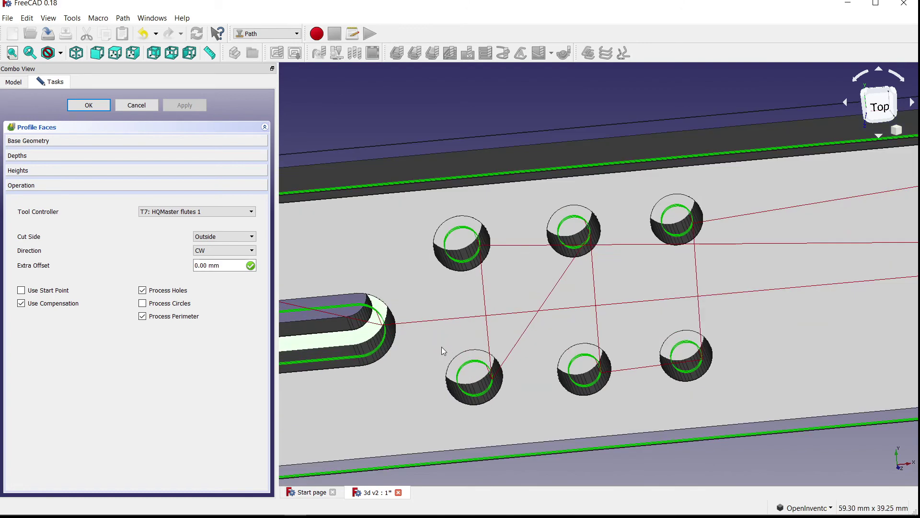
scroll(483, 273, "up", 3)
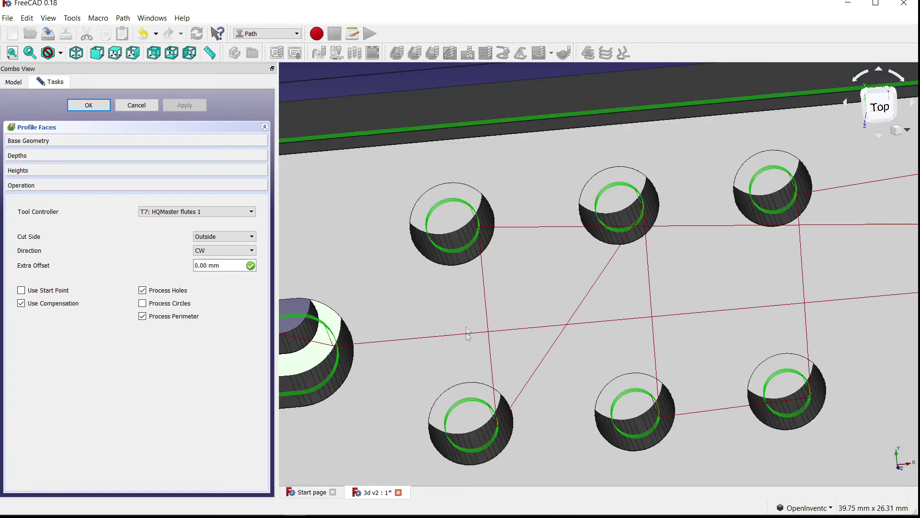
scroll(469, 380, "down", 4)
scroll(336, 389, "down", 3)
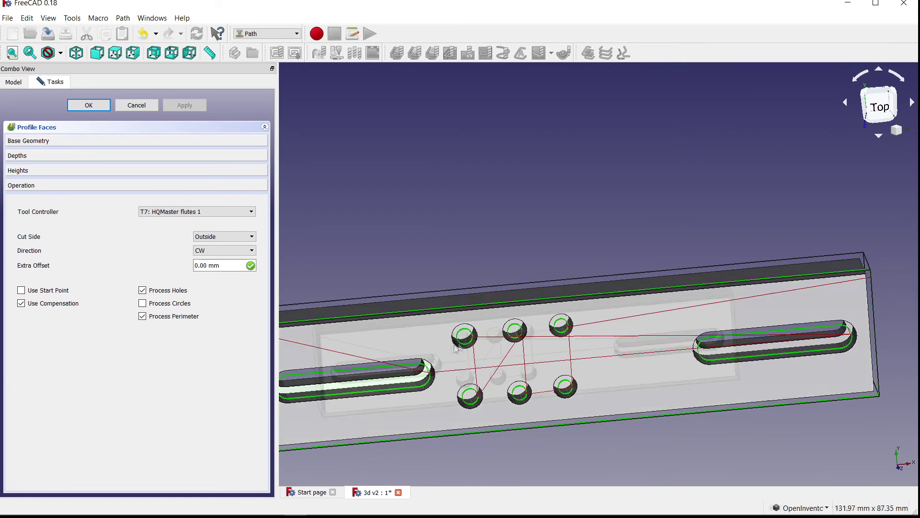
scroll(333, 390, "up", 6)
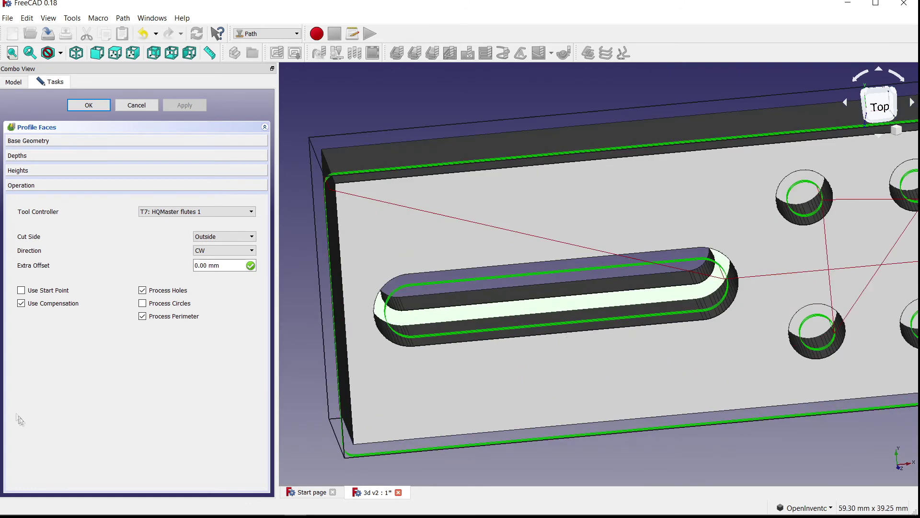
Enable Process Circles, disable Process Holes and apply the updated Profile Faces settings
left_click(154, 304)
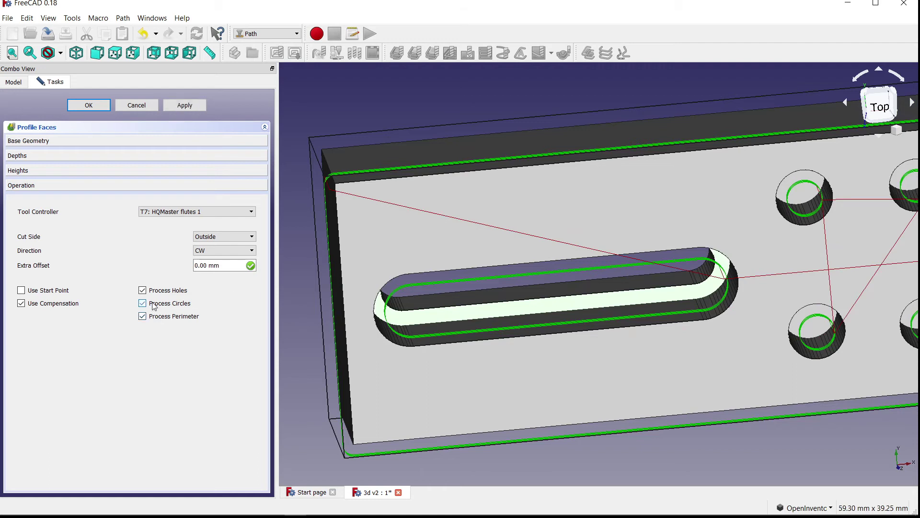
left_click(143, 292)
left_click(203, 102)
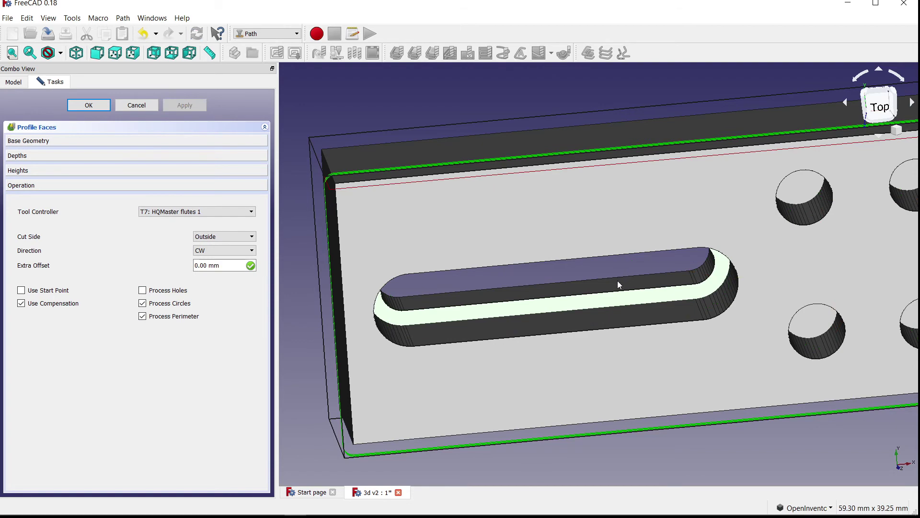
Examine the round holes and the adjacent slot from several angles to check which contours the circle setting processes
scroll(618, 285, "down", 4)
scroll(843, 272, "down", 2)
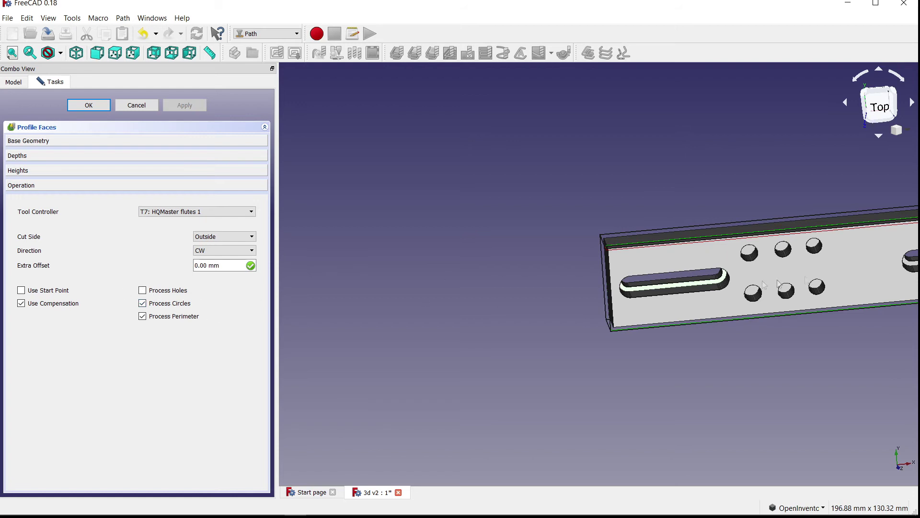
scroll(890, 281, "up", 2)
scroll(872, 266, "up", 2)
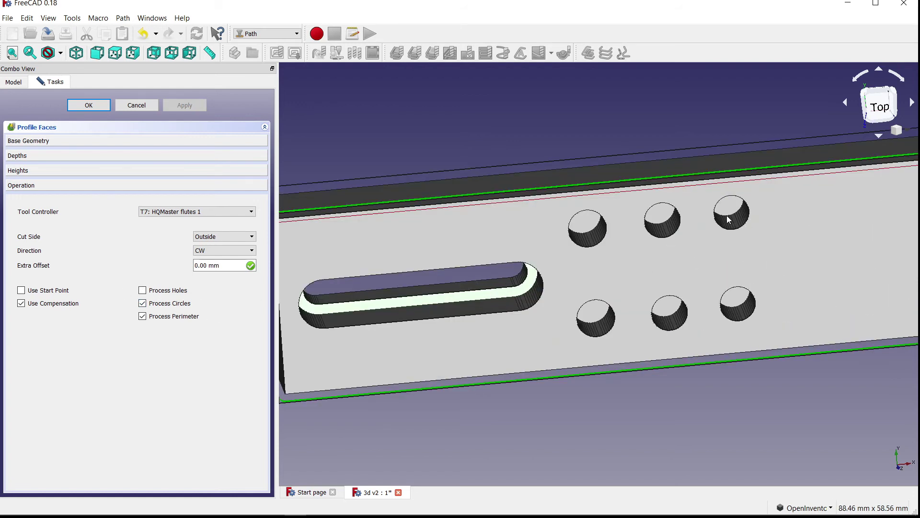
middle_click_drag(585, 259, 779, 253)
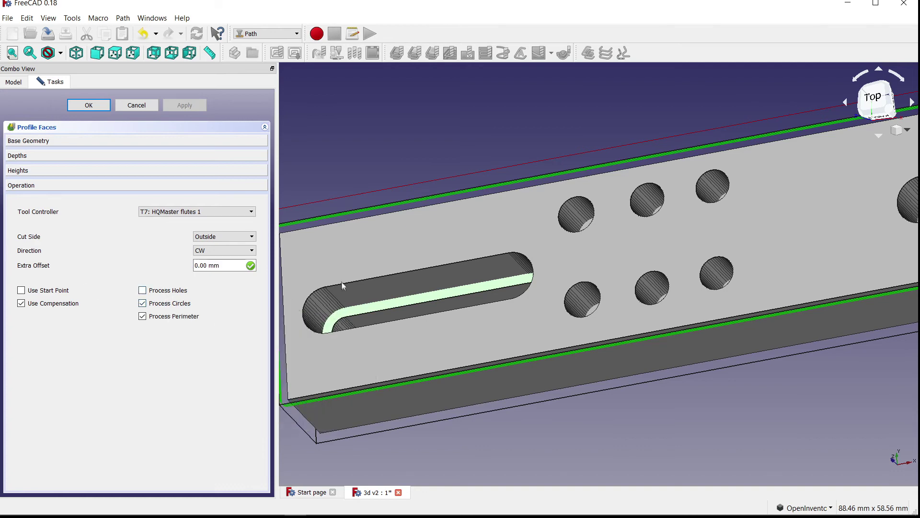
key("2")
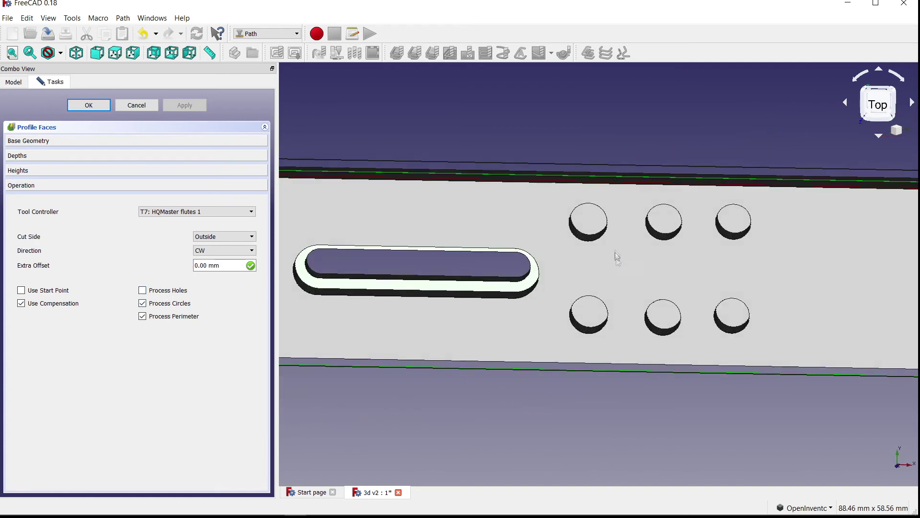
scroll(590, 225, "up", 3)
middle_click_drag(551, 173, 596, 181)
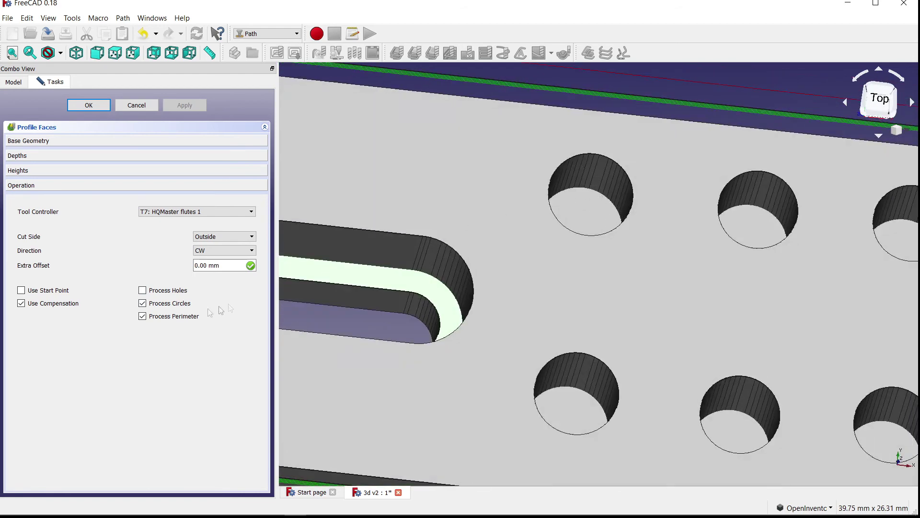
Enable Process Holes, disable Process Circles and apply the updated Profile Faces settings
left_click(142, 289)
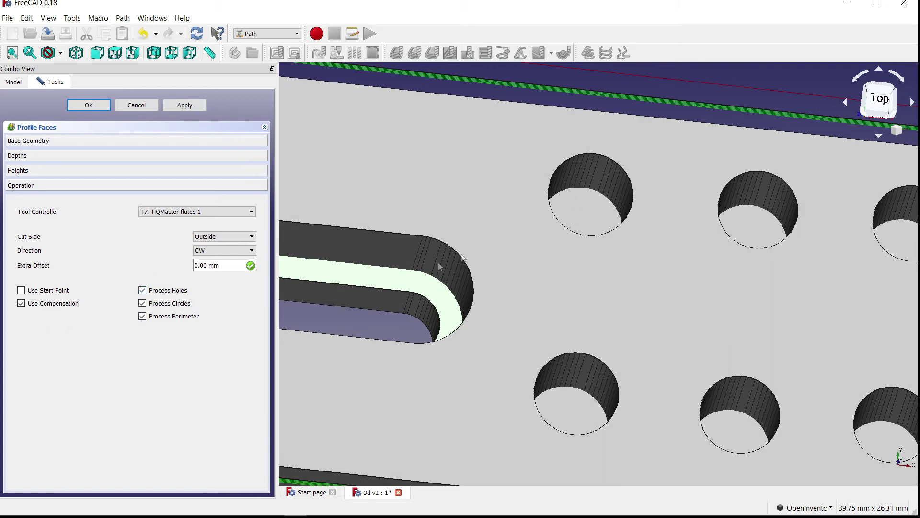
left_click(163, 303)
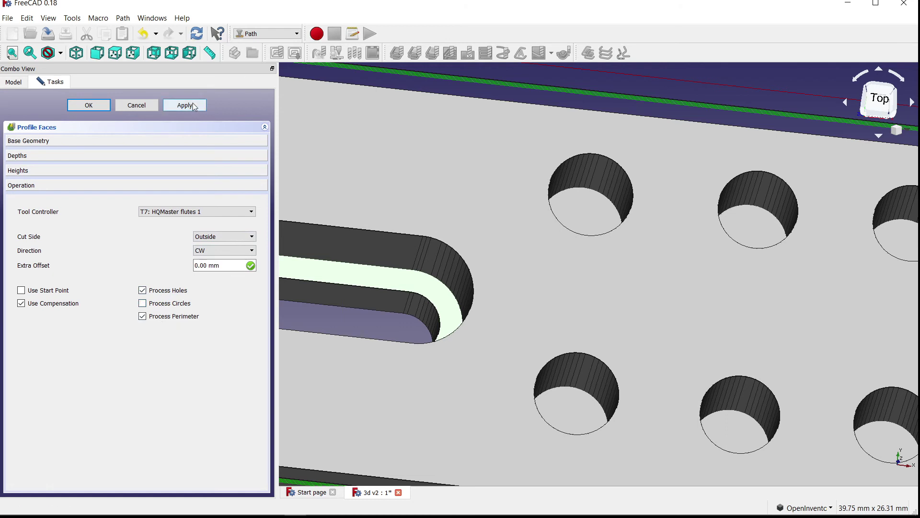
left_click(192, 105)
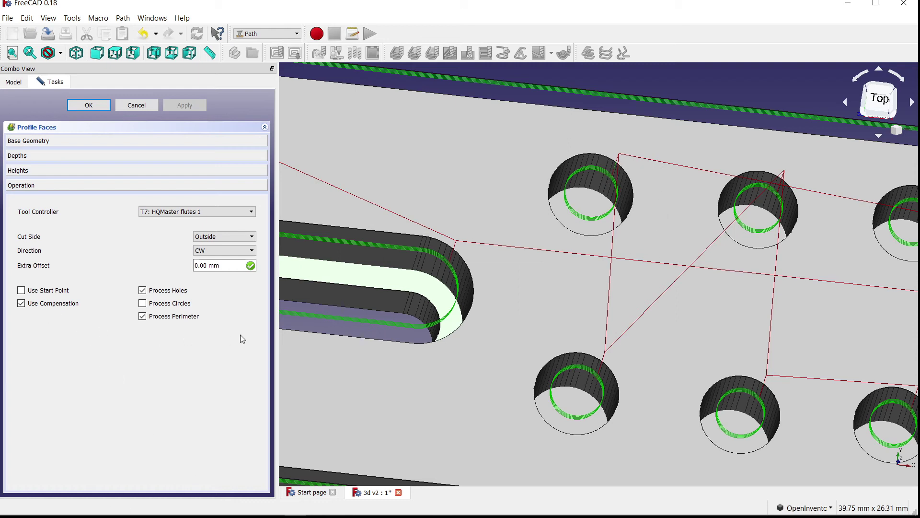
Disable Use Compensation for the Profile Faces operation, apply it and inspect the toolpath around the round holes
left_click(57, 305)
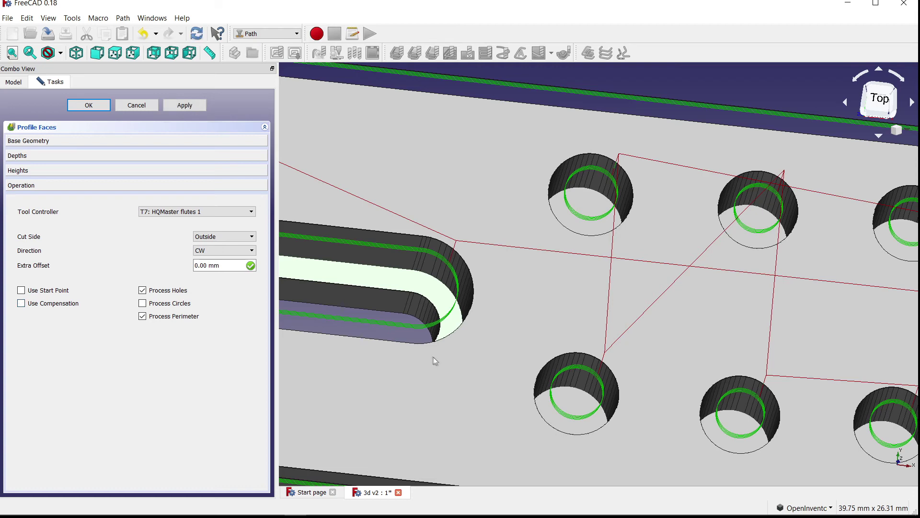
scroll(428, 362, "down", 8)
scroll(319, 394, "up", 5)
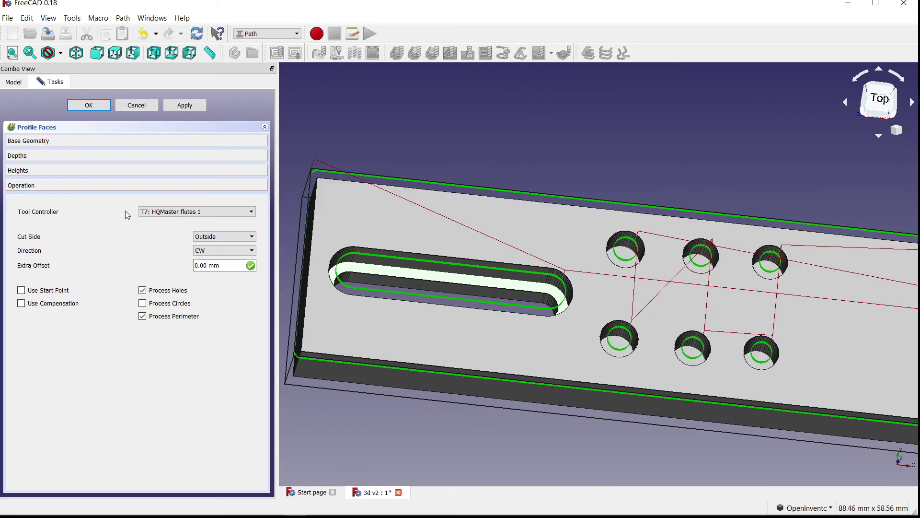
left_click(191, 104)
scroll(630, 357, "up", 6)
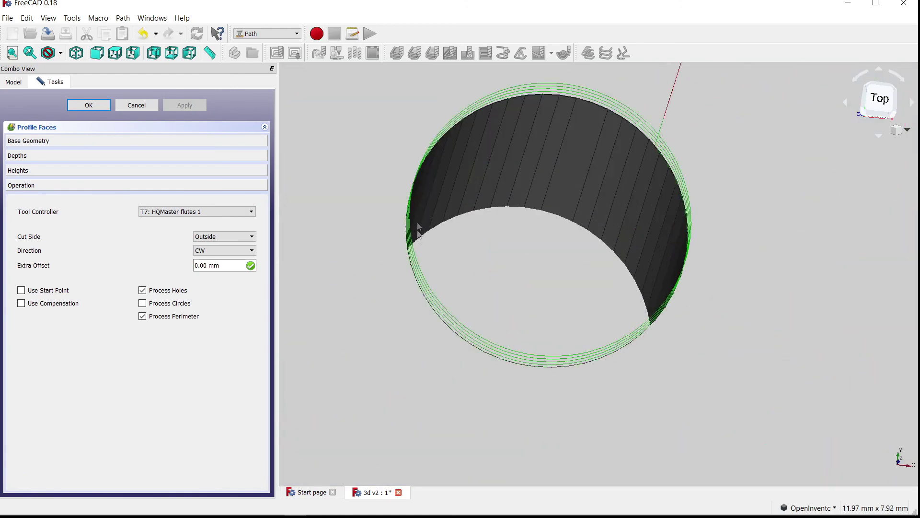
scroll(487, 325, "down", 6)
scroll(481, 320, "up", 4)
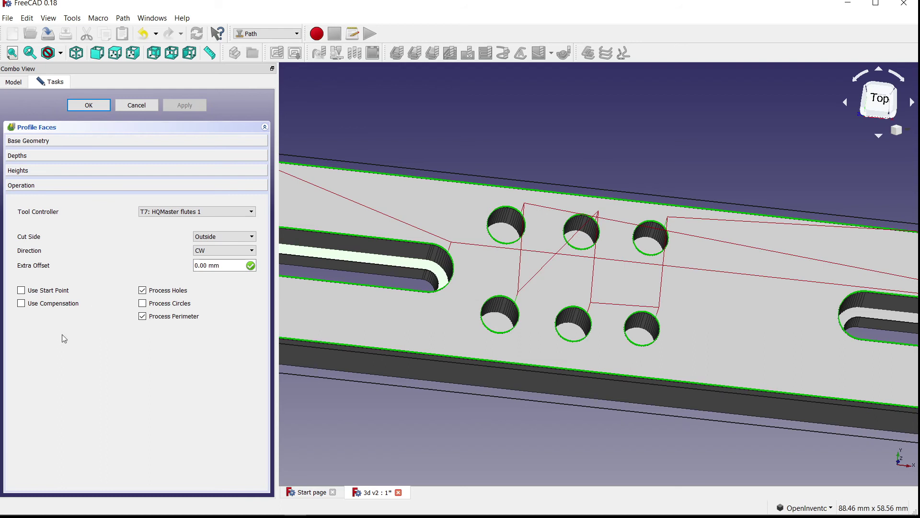
Re-enable Use Compensation for the Profile Faces operation and apply the change
left_click(54, 303)
left_click(183, 106)
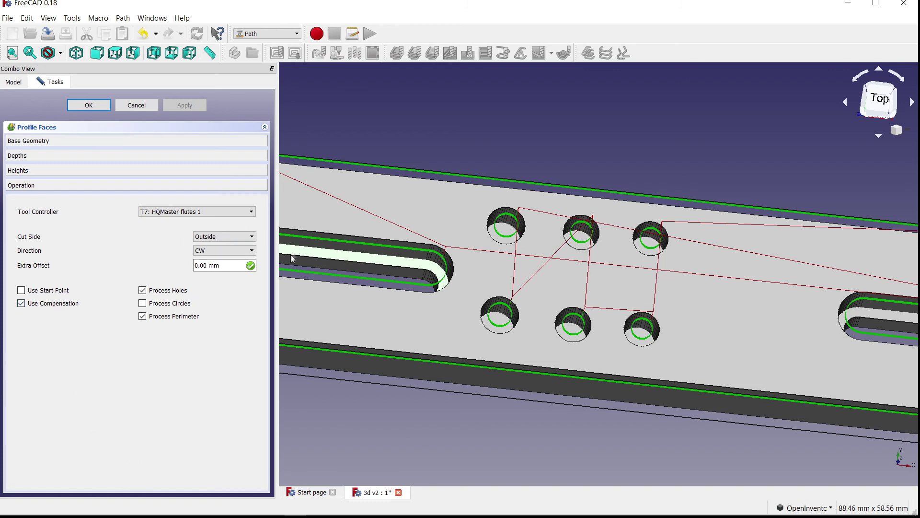
Disable Process Perimeter, apply the change and inspect the toolpaths along the plate's outer edge
left_click(189, 316)
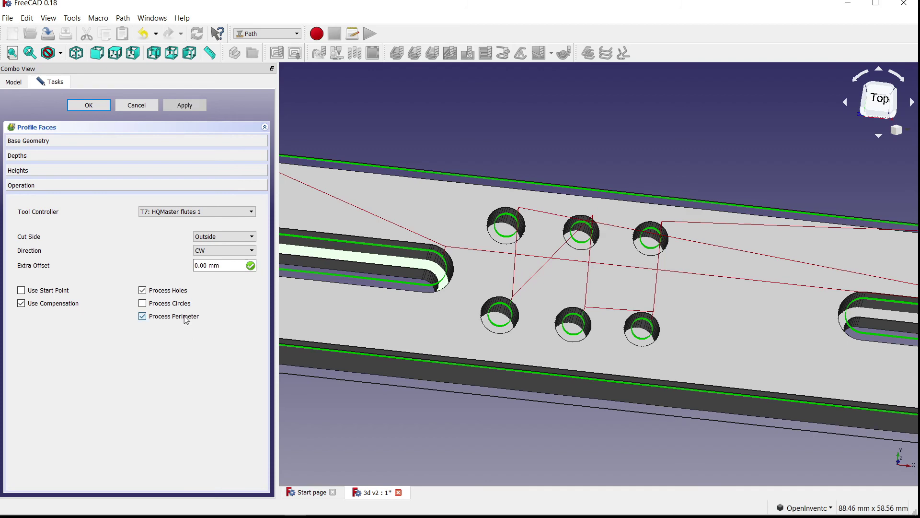
left_click(177, 106)
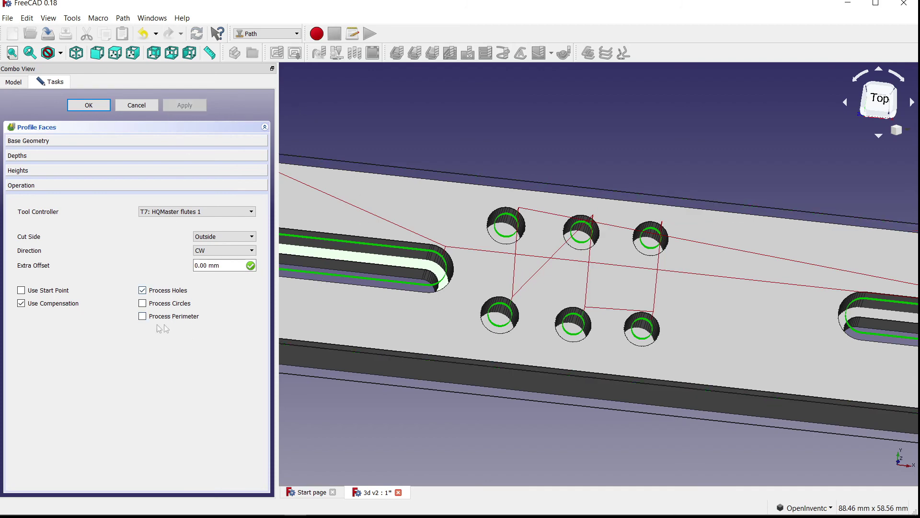
scroll(422, 282, "down", 8)
scroll(481, 270, "up", 8)
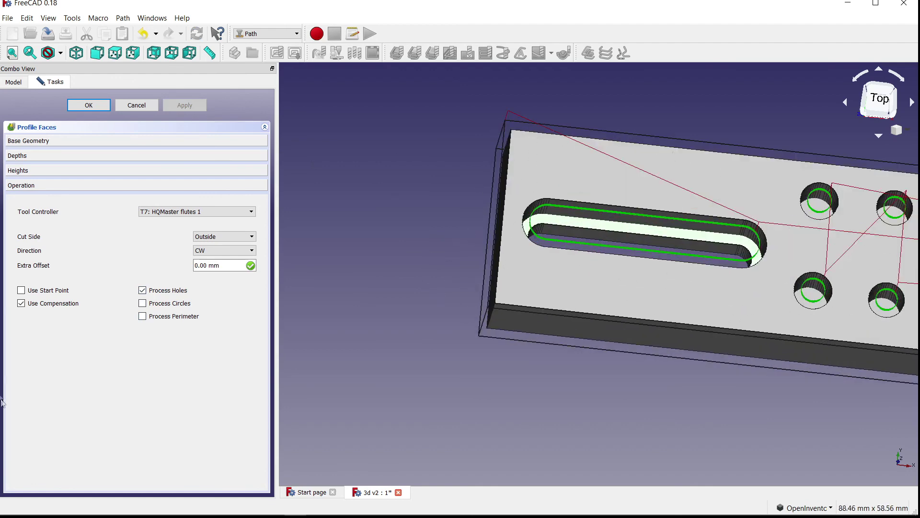
Enable Process Perimeter again, apply it, check the whole plate's toolpaths and accept the Profile Faces operation
left_click(173, 315)
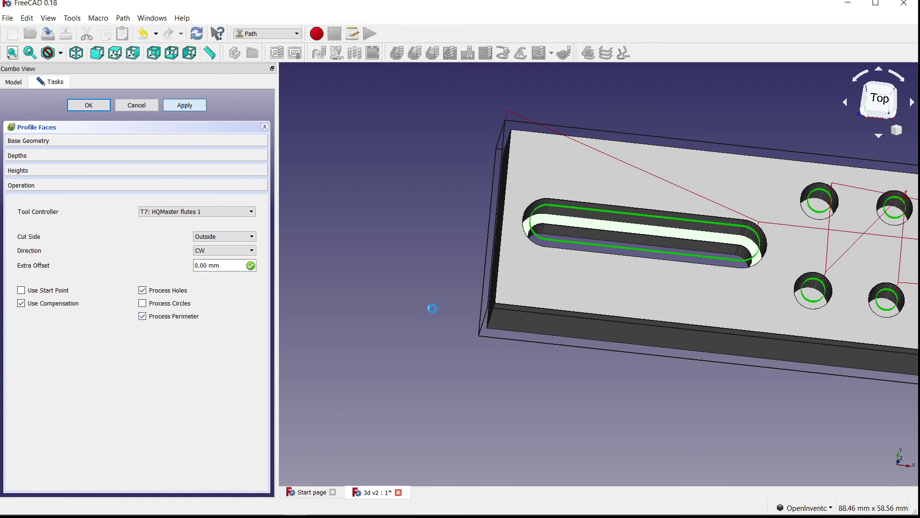
scroll(715, 253, "down", 5)
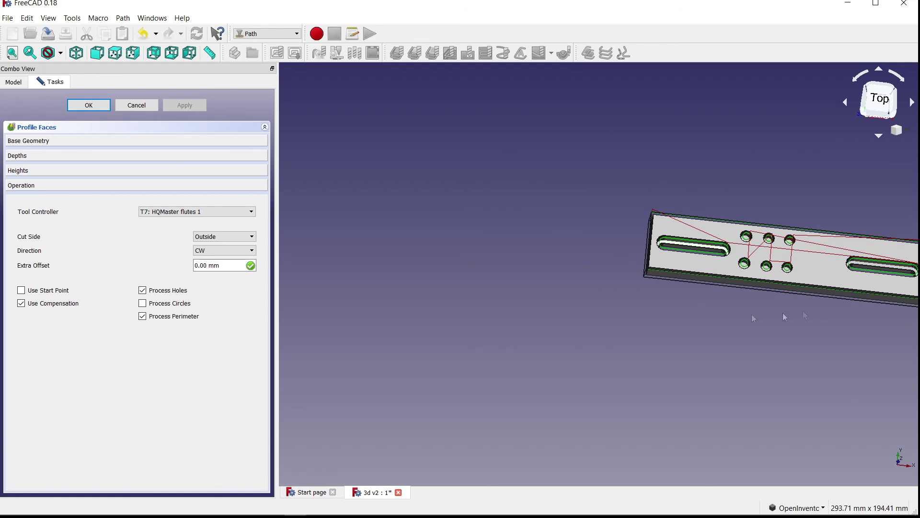
scroll(810, 225, "down", 1)
scroll(863, 250, "up", 6)
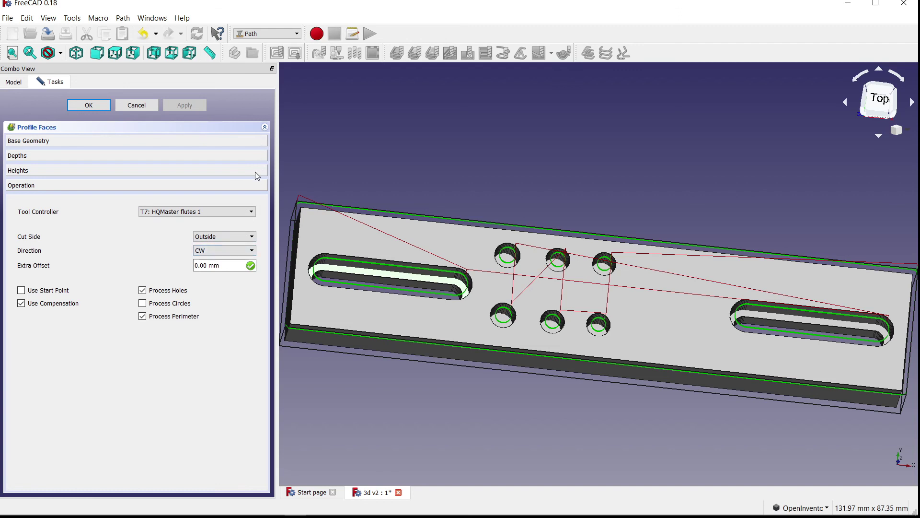
left_click(100, 108)
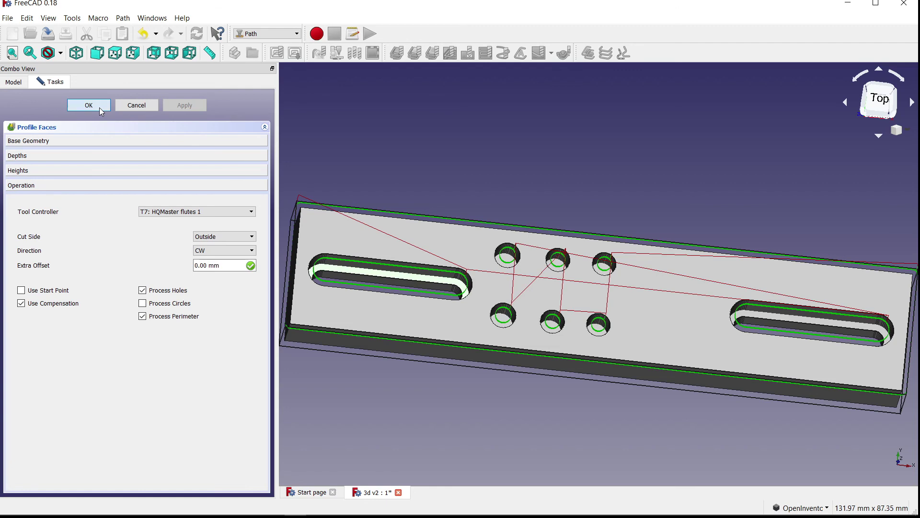